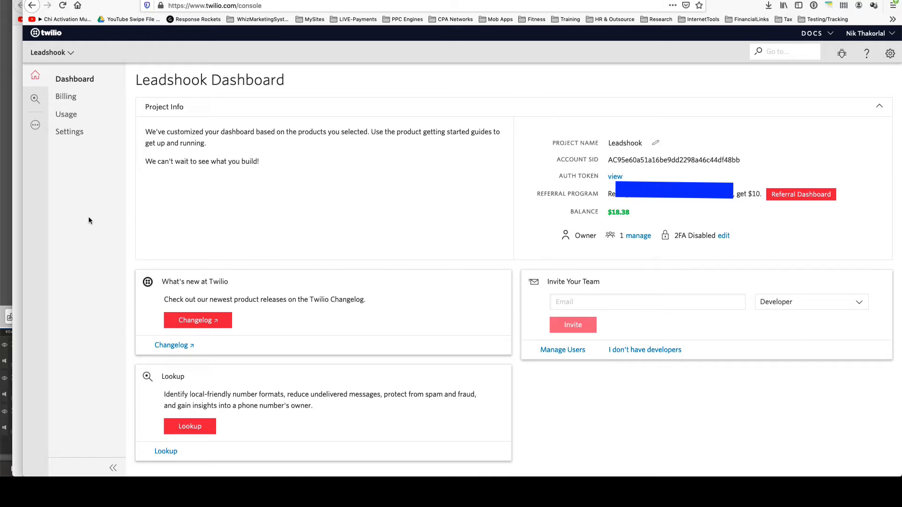
# Step: Pin Verify from the All Products panel, then open its services list
pyautogui.click(35, 131)
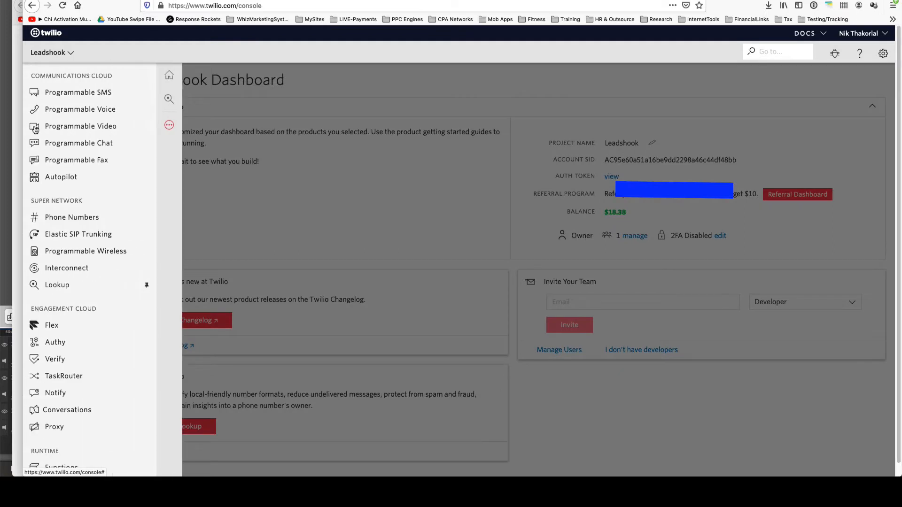
pyautogui.click(225, 104)
pyautogui.click(34, 128)
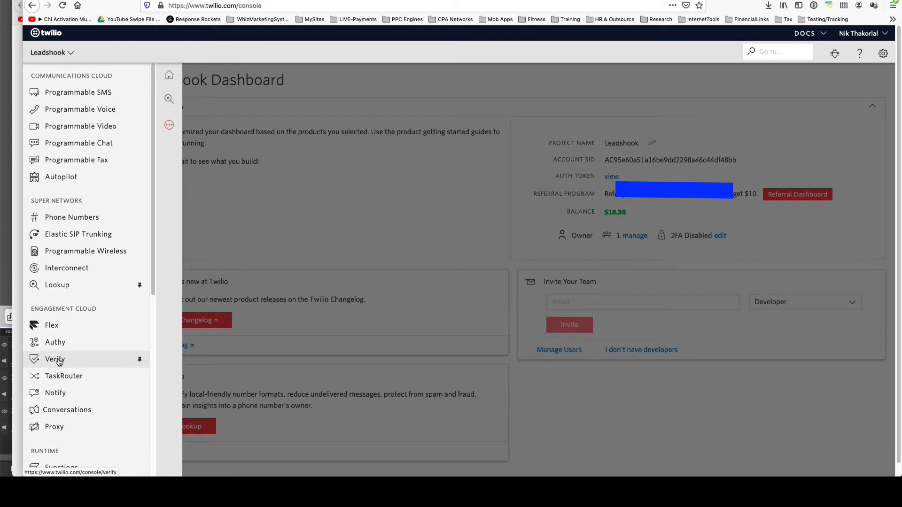
pyautogui.click(139, 361)
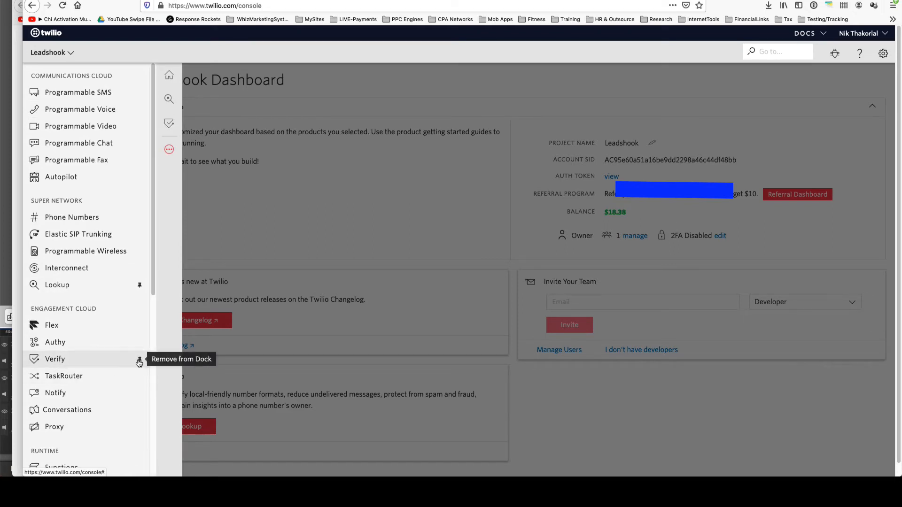
pyautogui.click(52, 359)
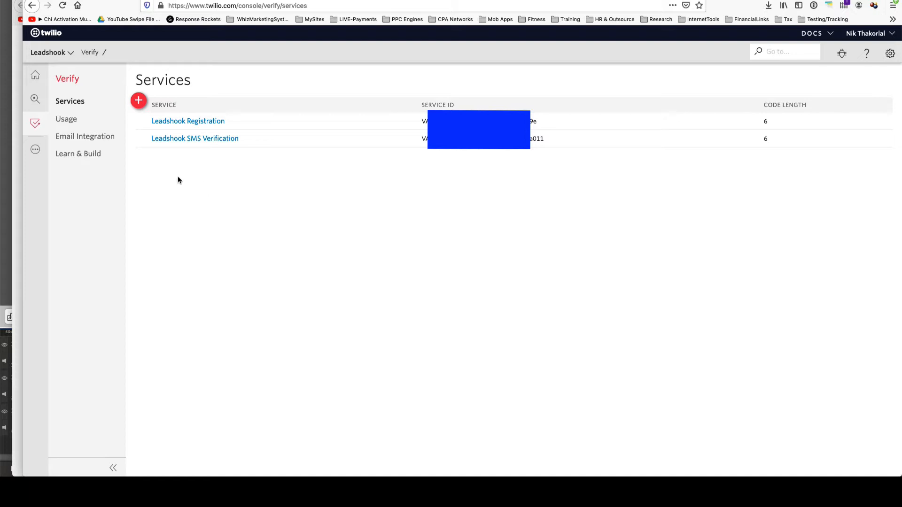
# Step: Create a new Verify service with the friendly name 'LeadsHook Phone Verification'
pyautogui.click(139, 102)
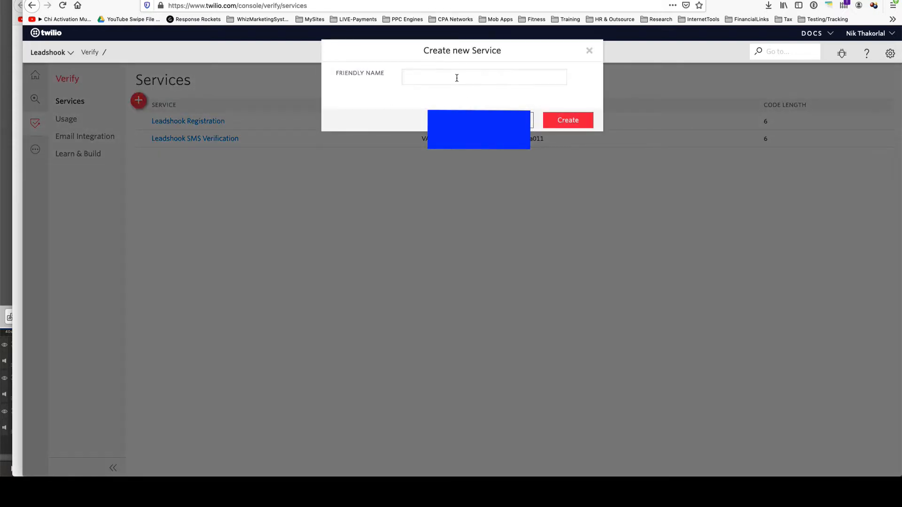
pyautogui.click(457, 78)
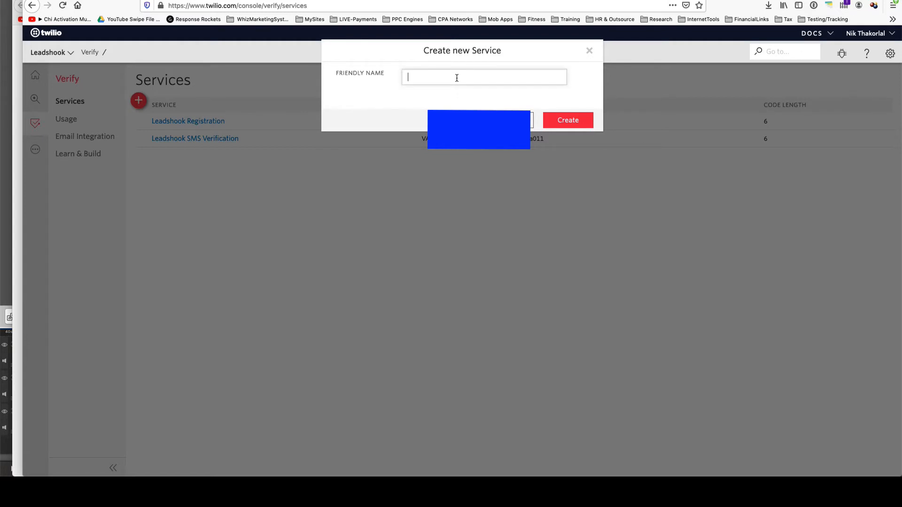
pyautogui.write('LeadsHook Phone Verification')
pyautogui.click(578, 122)
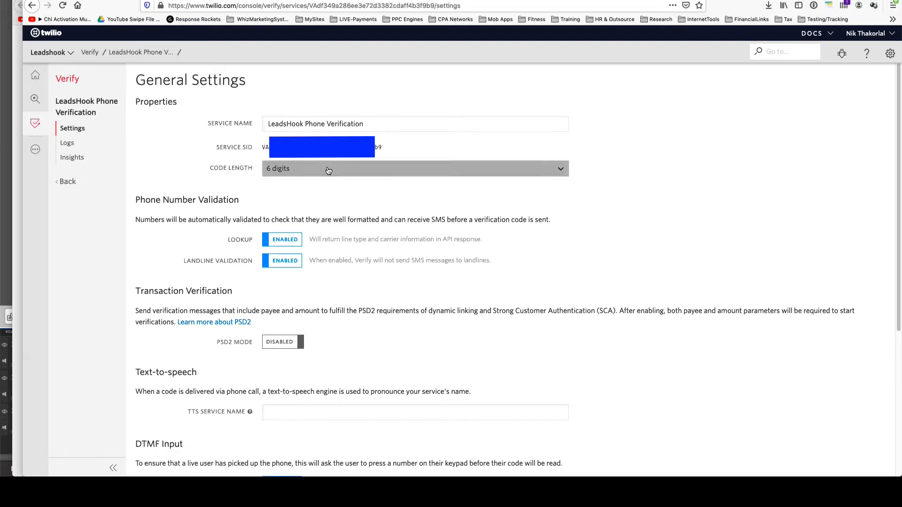
# Step: Change the service's Code Length from 6 to 4 digits
pyautogui.click(333, 175)
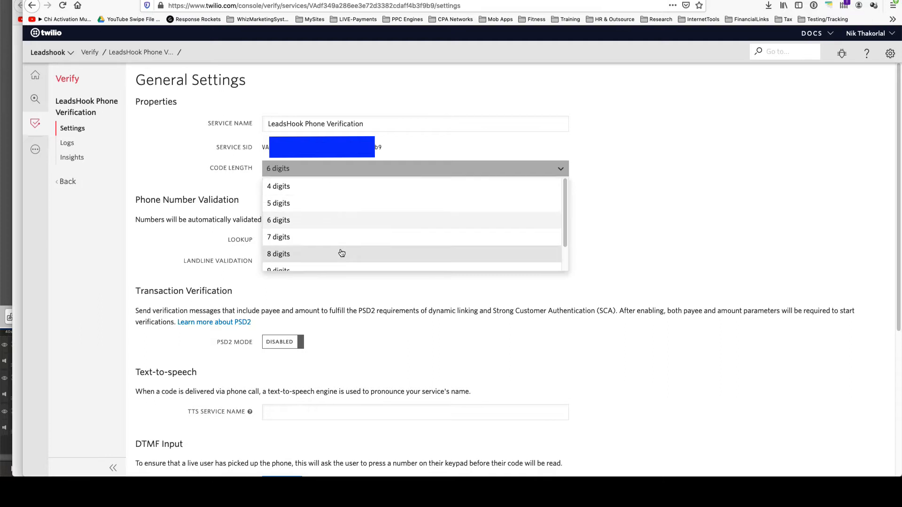
pyautogui.scroll(-2, 346, 242)
pyautogui.scroll(2, 333, 258)
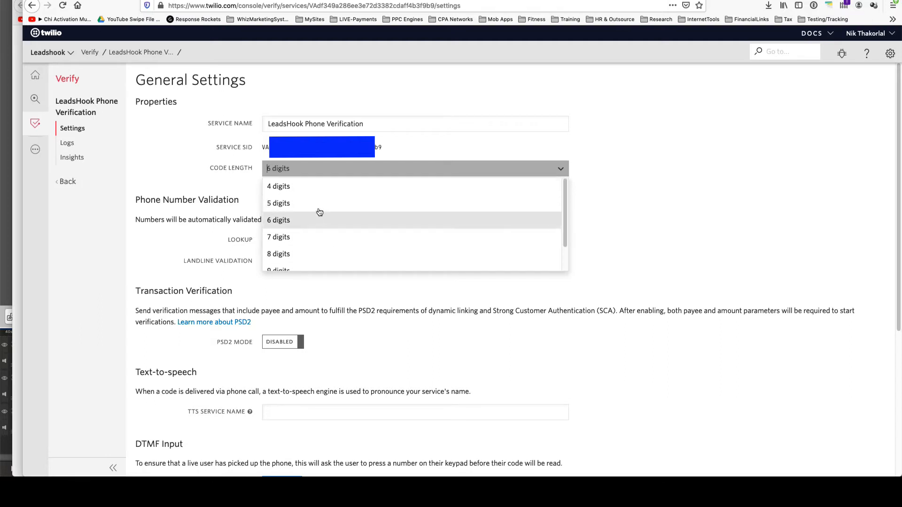
pyautogui.click(318, 186)
pyautogui.click(644, 160)
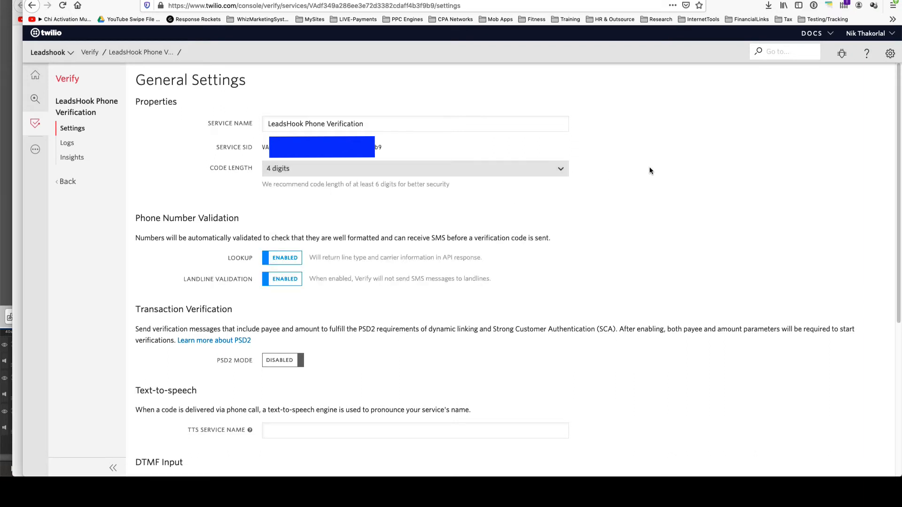
pyautogui.scroll(-2, 651, 175)
pyautogui.scroll(2, 651, 175)
pyautogui.scroll(-2, 651, 177)
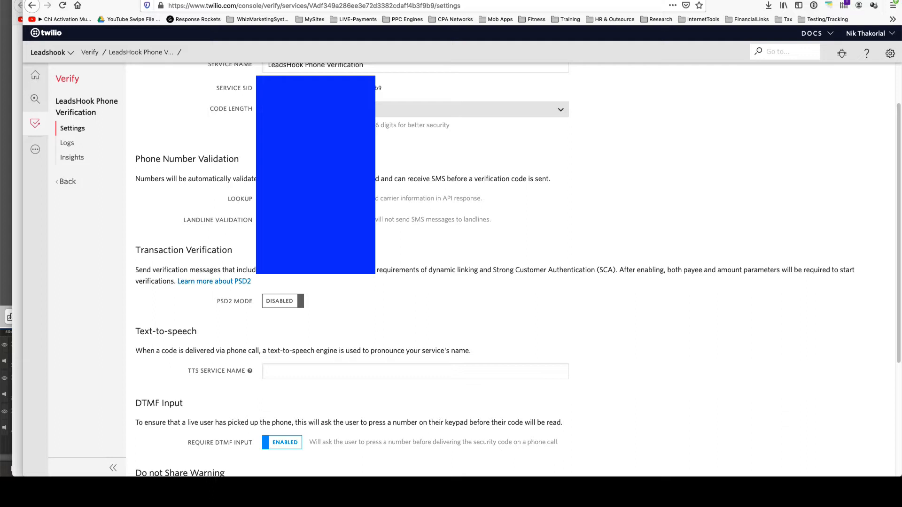
# Step: Disable Lookup so number lookup and landline validation are off
pyautogui.click(284, 199)
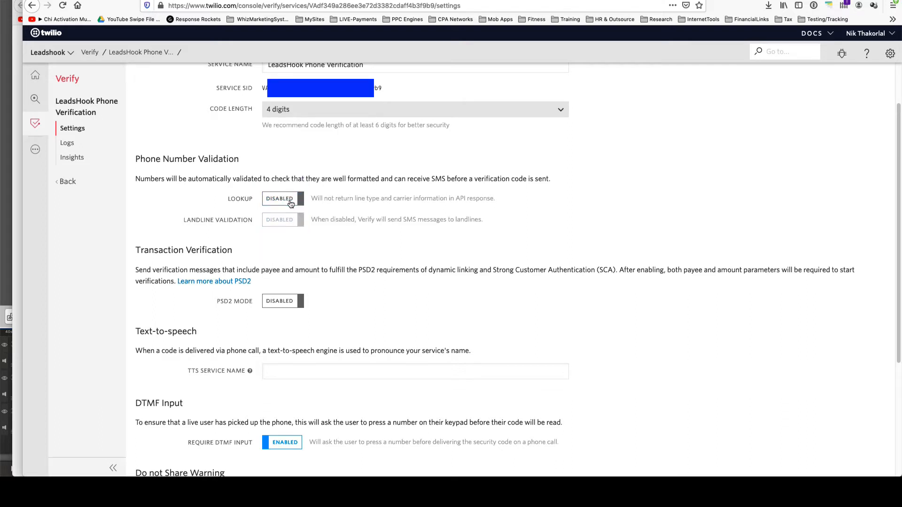
pyautogui.click(286, 201)
pyautogui.click(286, 223)
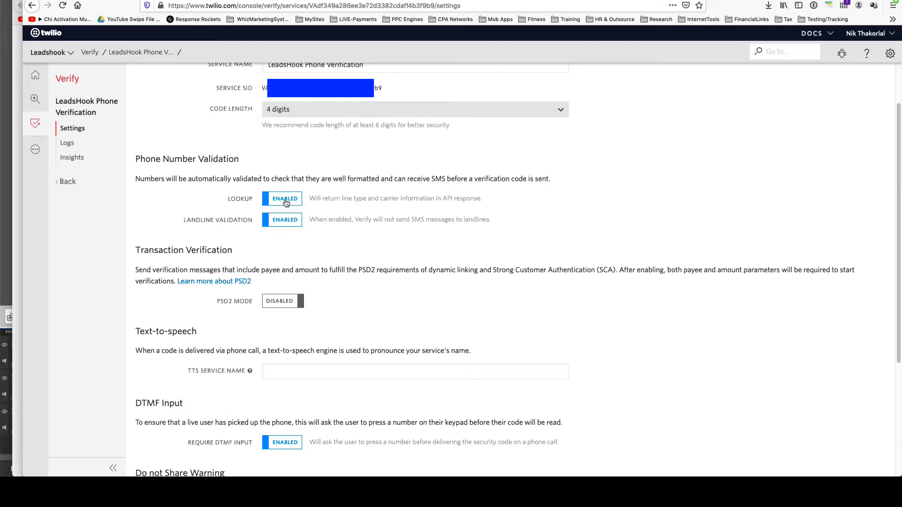
pyautogui.click(279, 204)
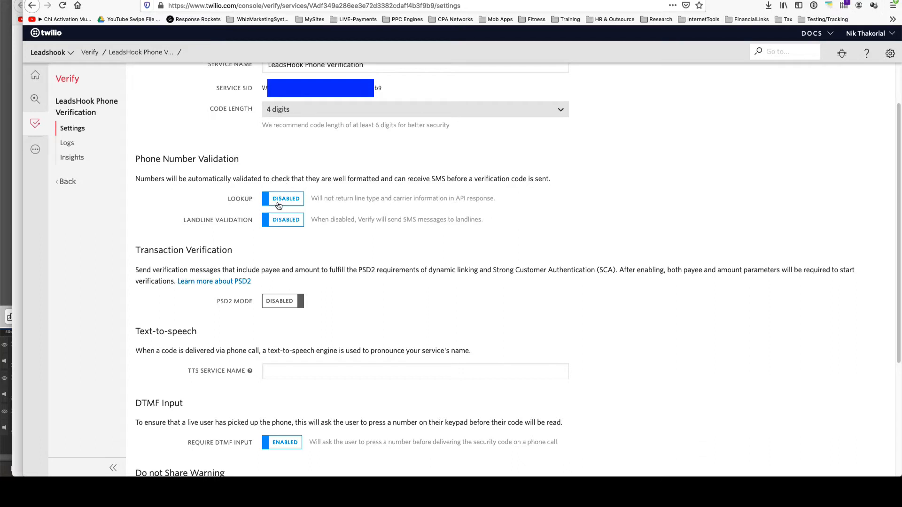
pyautogui.scroll(-3, 460, 252)
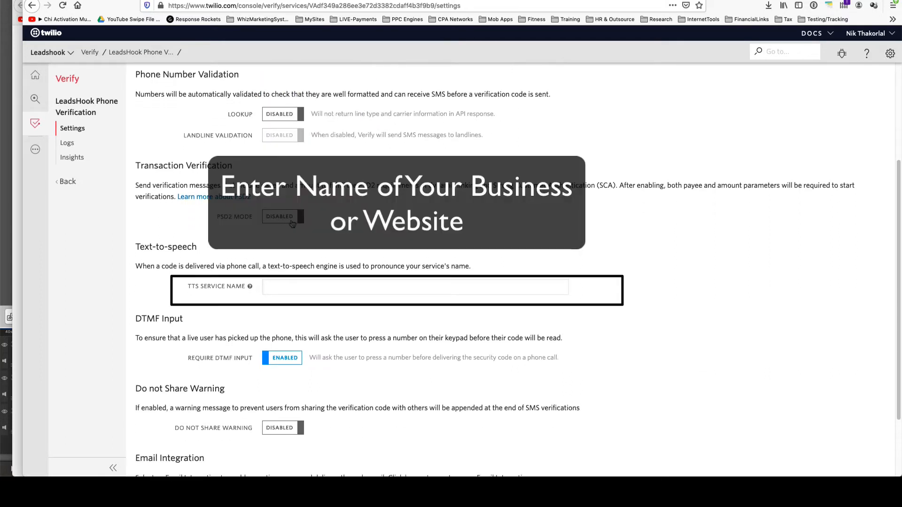
pyautogui.scroll(-3, 424, 237)
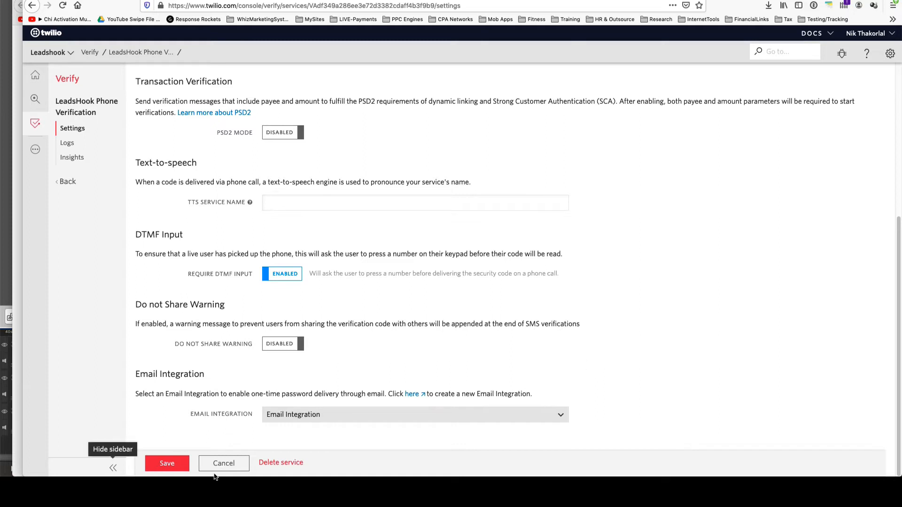
# Step: Save the service settings and return to the Verify services list
pyautogui.click(160, 468)
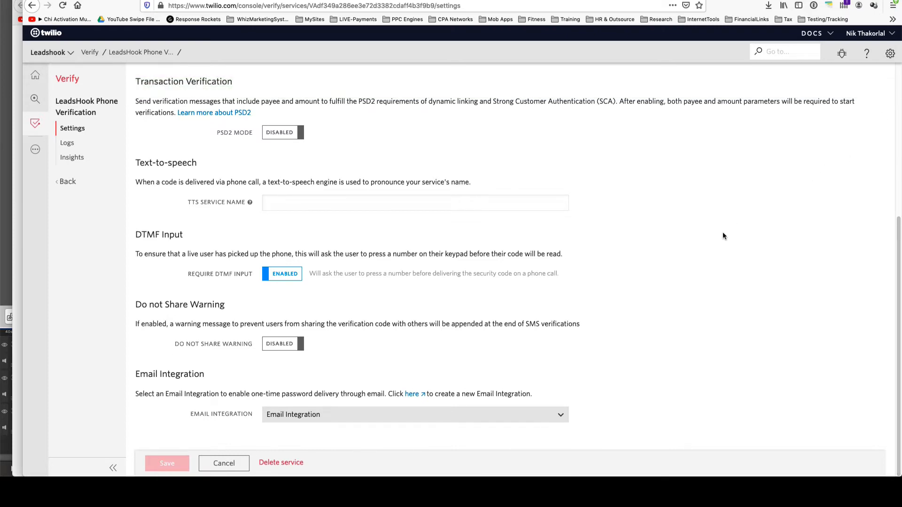
pyautogui.scroll(5, 723, 236)
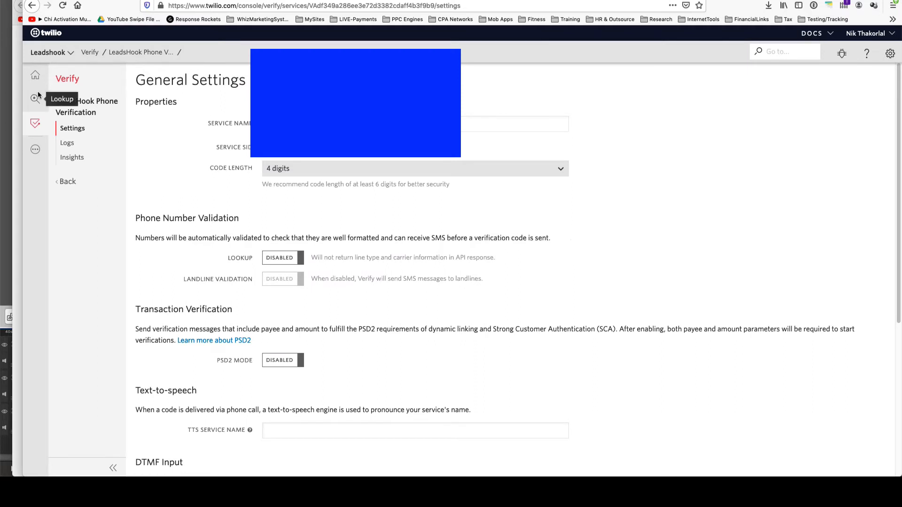
pyautogui.click(34, 125)
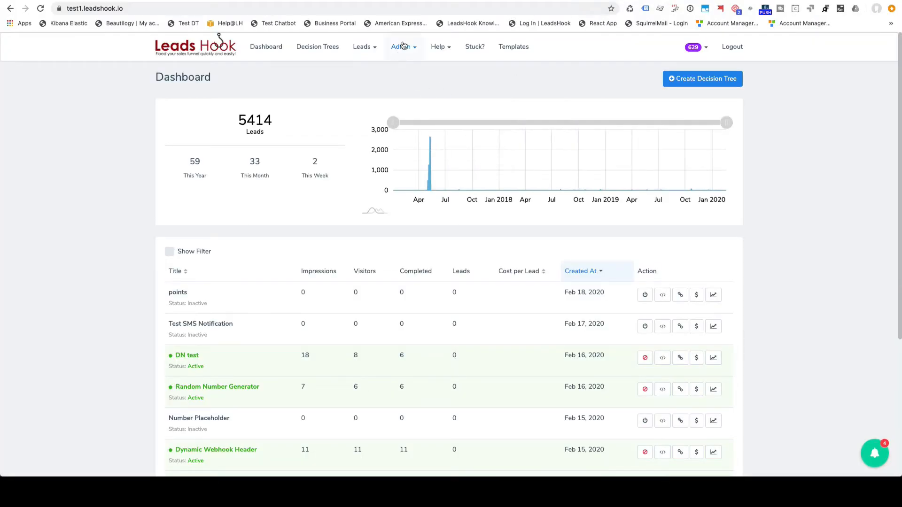
# Step: Start adding a new integration under Admin > Integrations > Twilio Phone Verification
pyautogui.click(403, 46)
pyautogui.moveTo(423, 131)
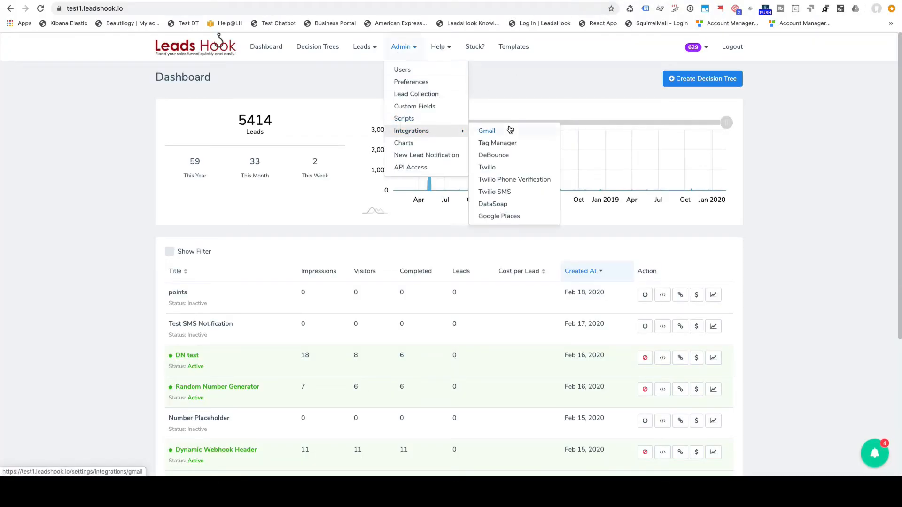
pyautogui.click(506, 183)
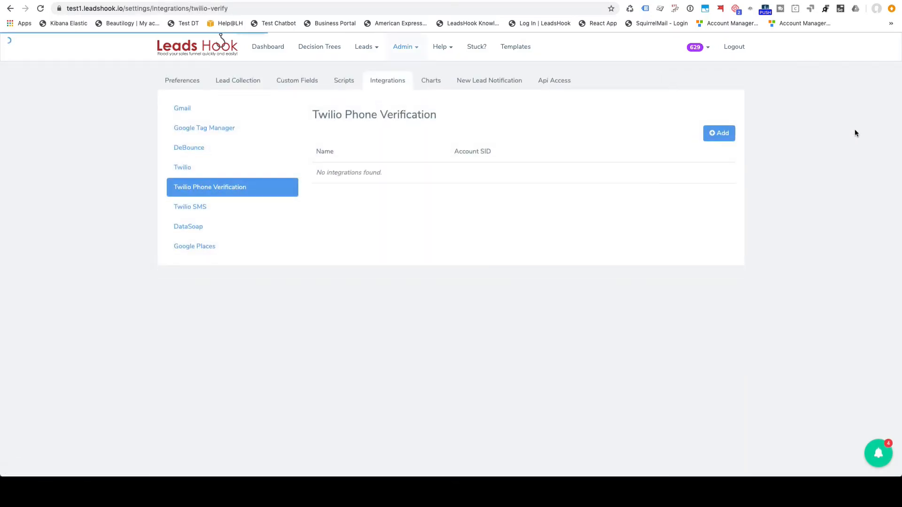
pyautogui.click(715, 134)
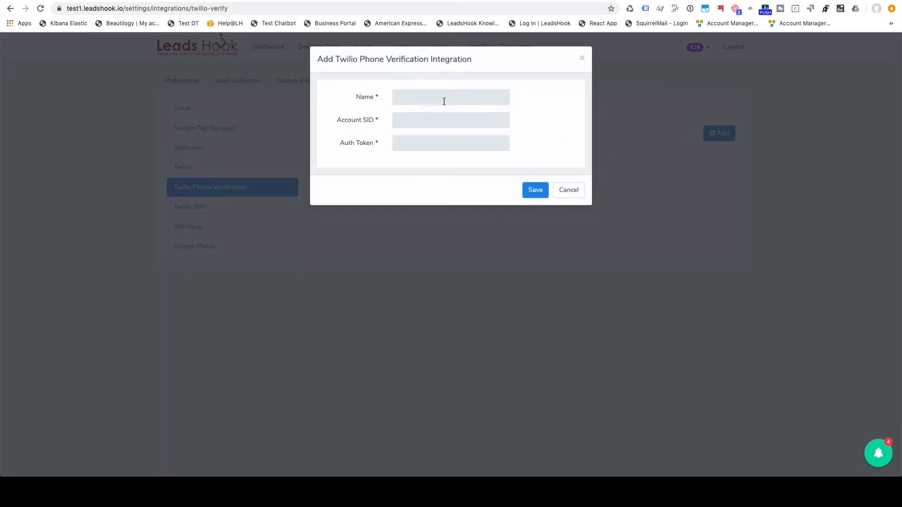
# Step: Name the integration 'LeadsHook Phone Verification', leaving Account SID to fill next
pyautogui.click(444, 101)
pyautogui.write('LeadsH')
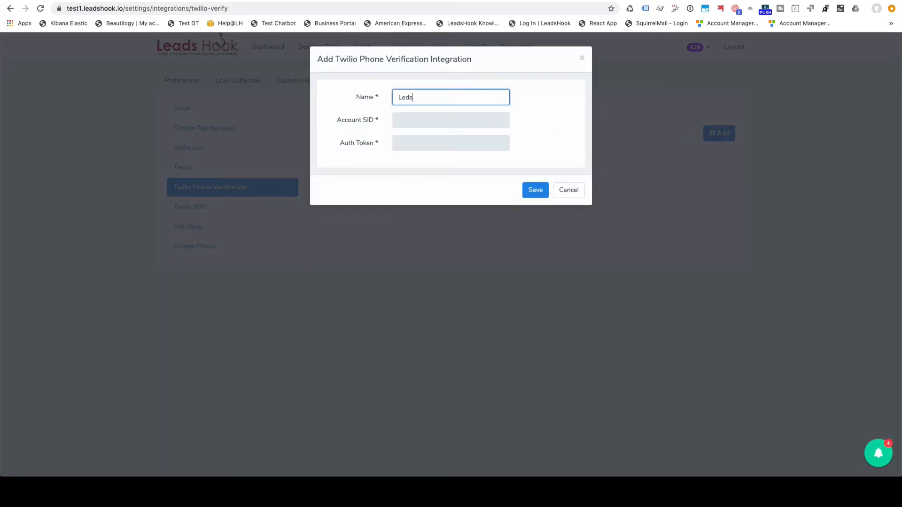
pyautogui.write('ooj')
pyautogui.press('BackSpace')
pyautogui.write('k Phone Verification')
pyautogui.click(416, 120)
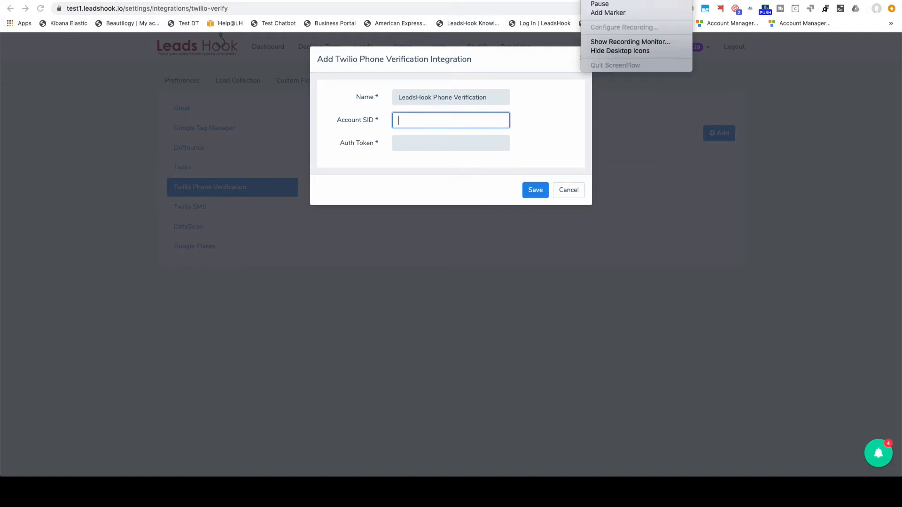
pyautogui.click(596, 3)
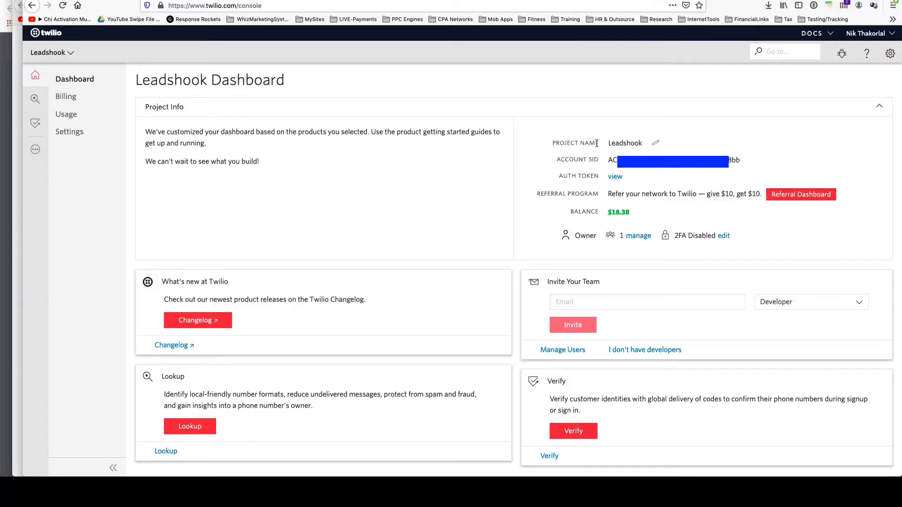
# Step: Copy the project's Account SID from the Twilio dashboard into LeadsHook
pyautogui.moveTo(608, 160); pyautogui.dragTo(745, 162)
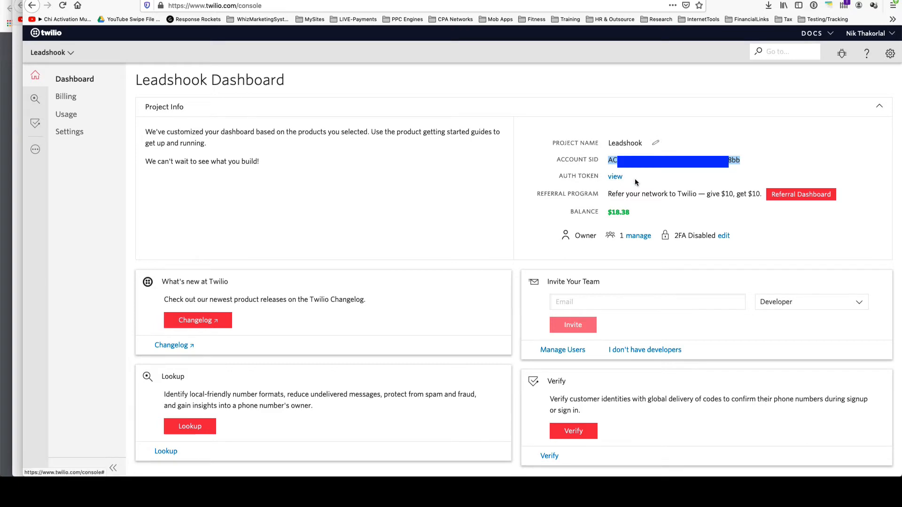
pyautogui.press('super+Tab')
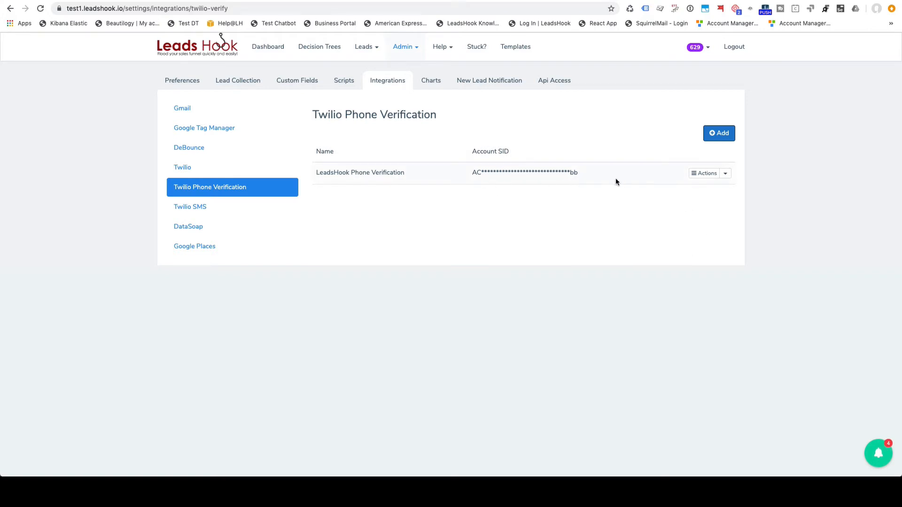
pyautogui.click(726, 174)
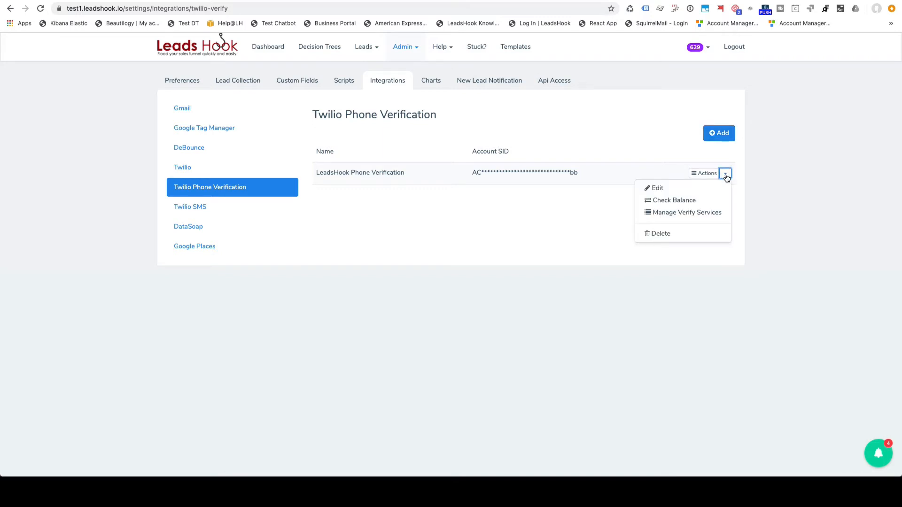
pyautogui.click(663, 202)
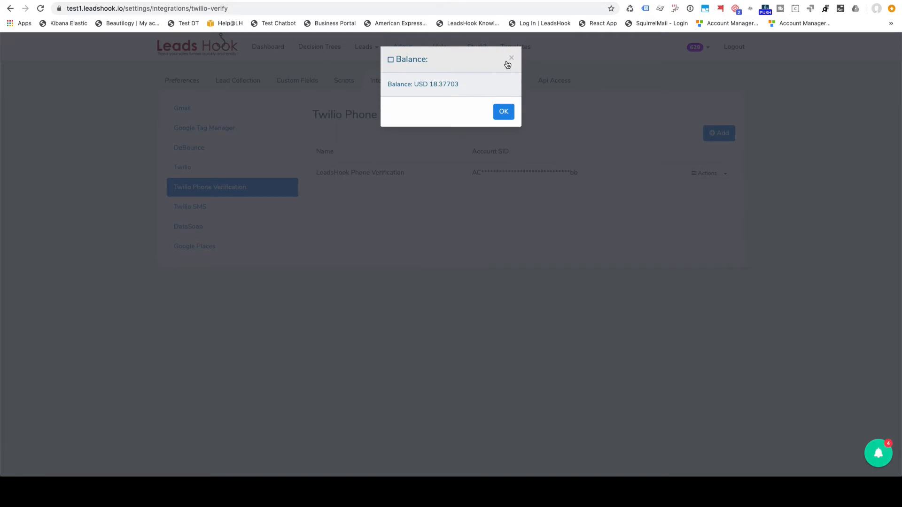
pyautogui.press('super+Tab')
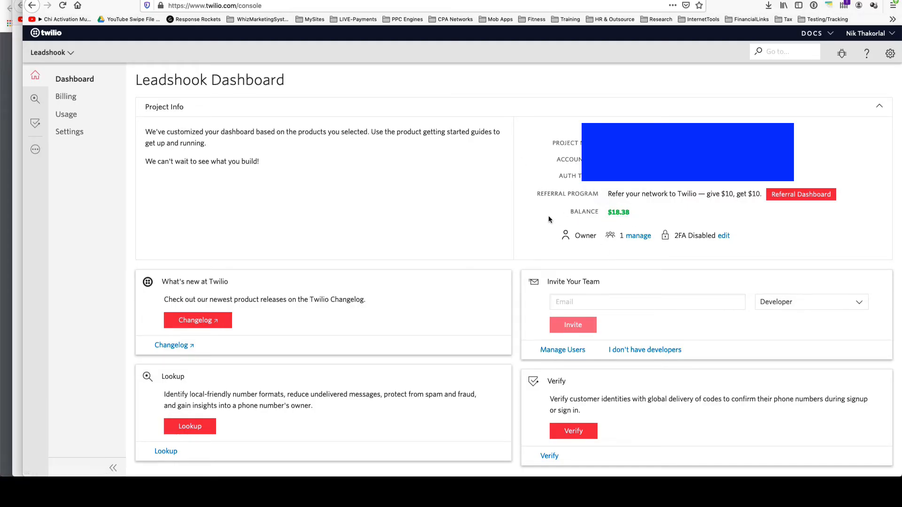
pyautogui.press('super+Tab')
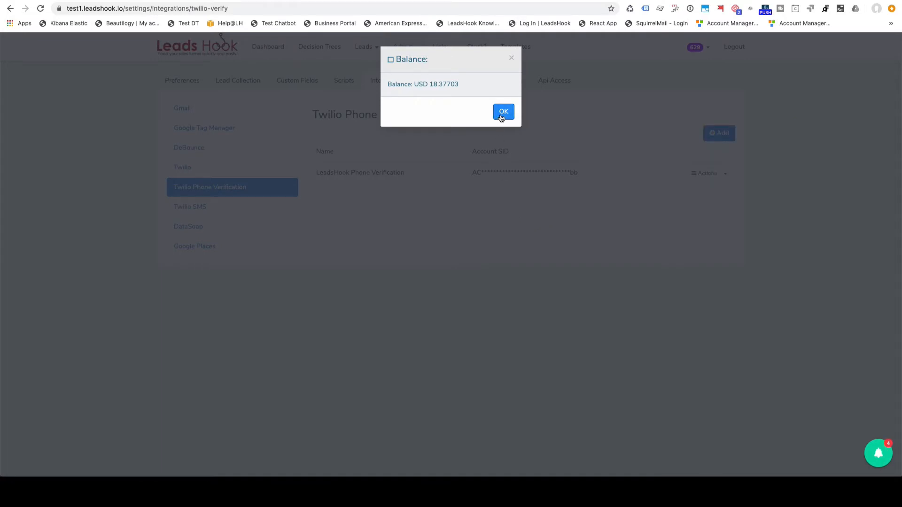
pyautogui.click(501, 113)
pyautogui.click(501, 117)
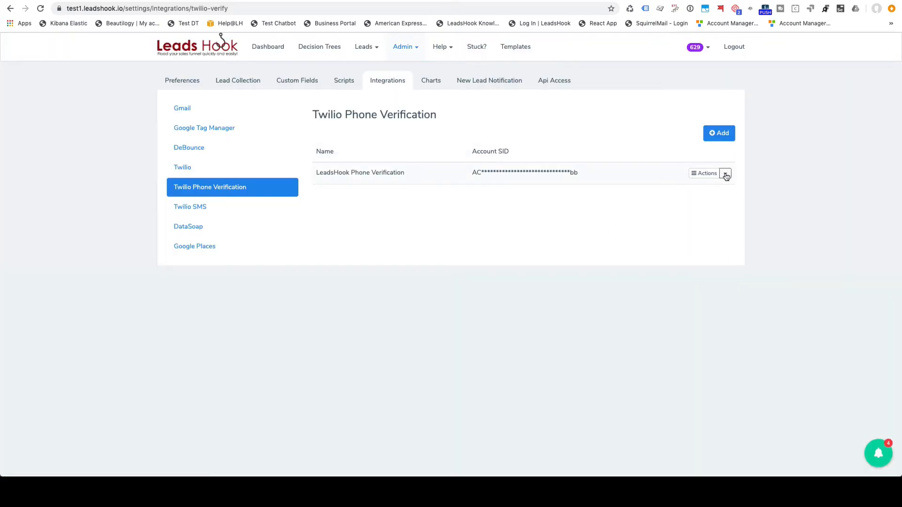
pyautogui.click(726, 174)
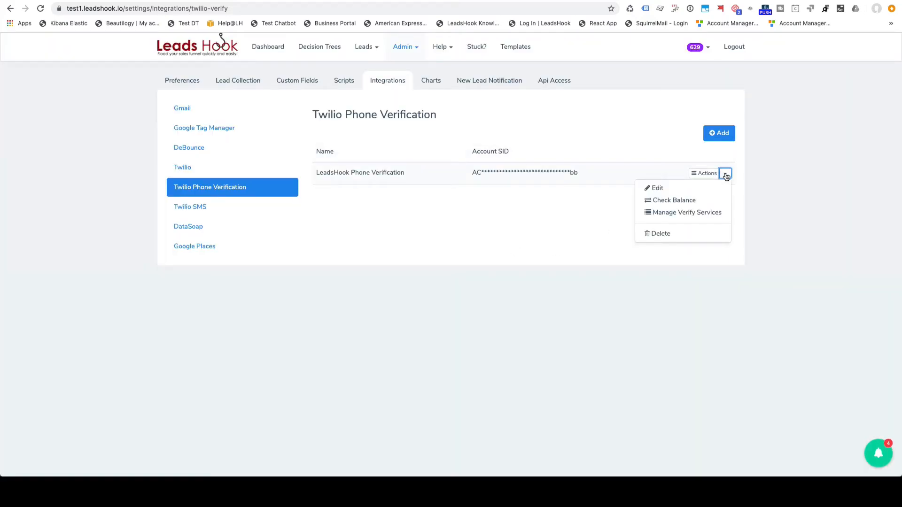
pyautogui.click(660, 190)
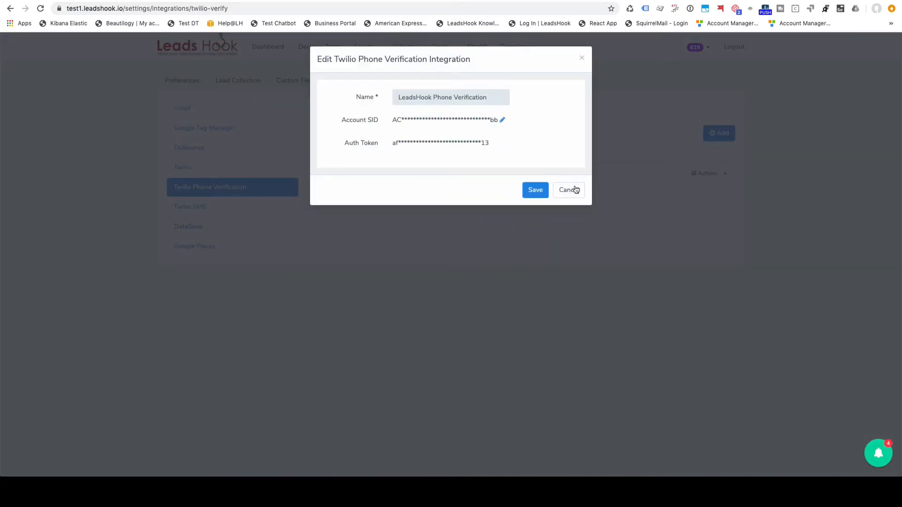
pyautogui.click(576, 189)
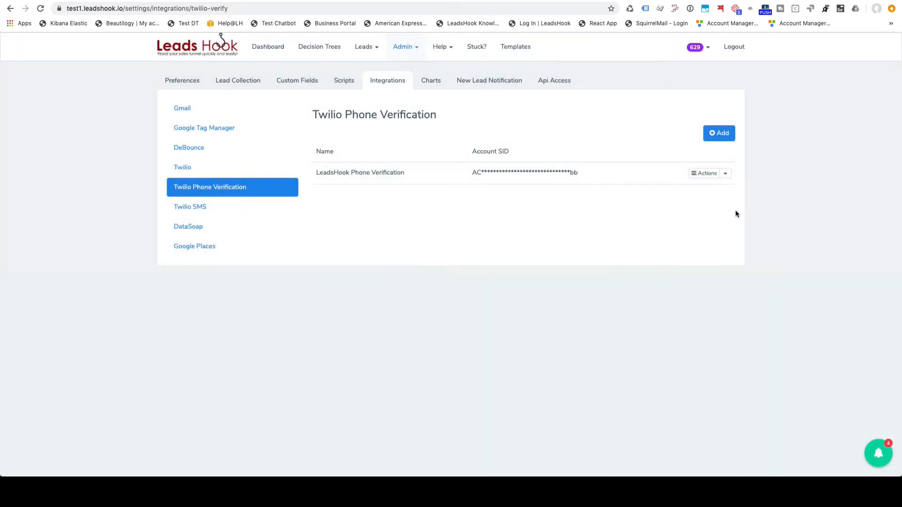
pyautogui.click(727, 174)
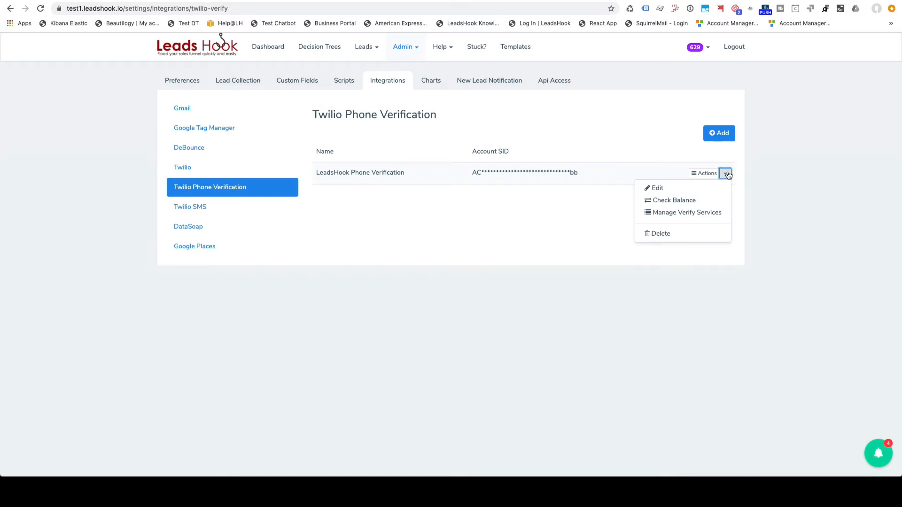
pyautogui.click(682, 214)
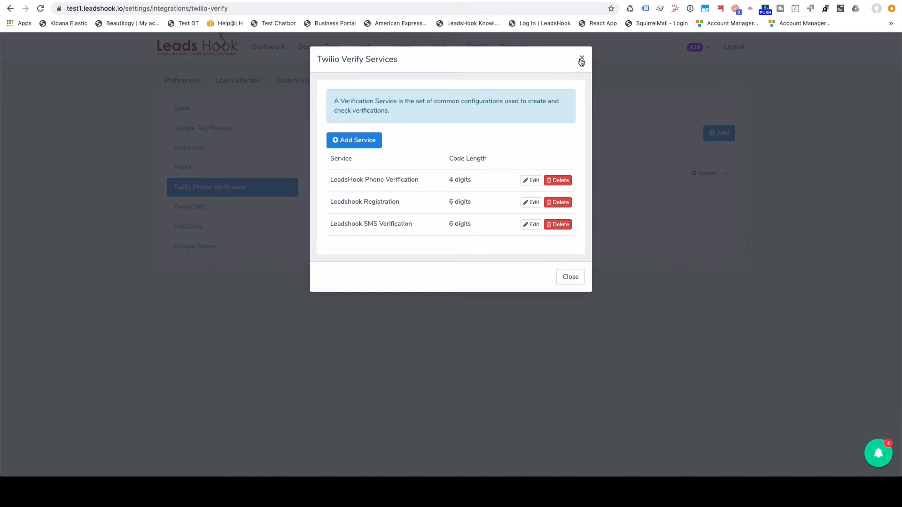
pyautogui.click(570, 279)
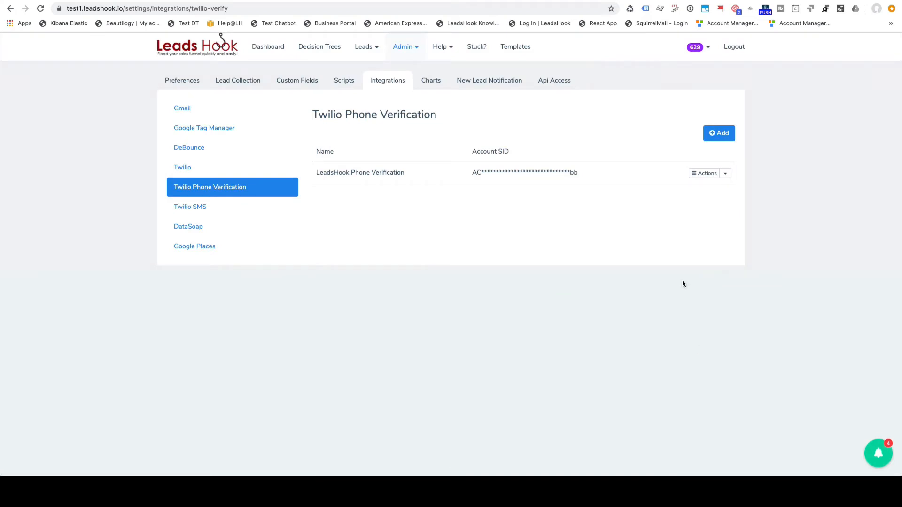
pyautogui.click(724, 174)
# Step: Review the 'Please enter your mobile' node in the Test SMS Notification tree without changes
pyautogui.click(746, 255)
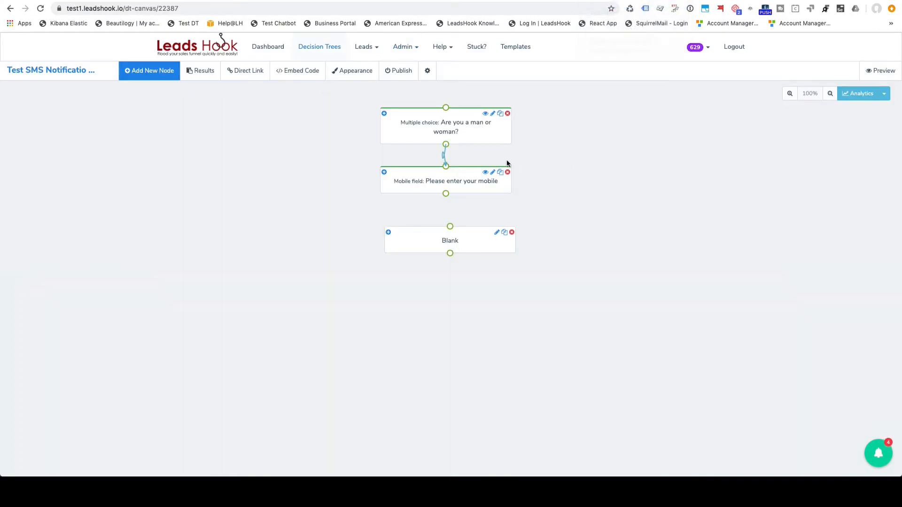
pyautogui.click(471, 184)
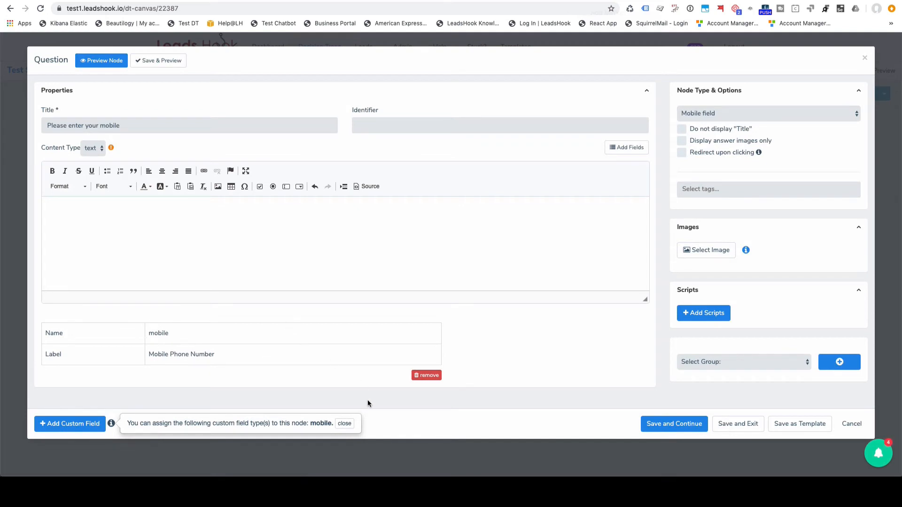
pyautogui.click(345, 424)
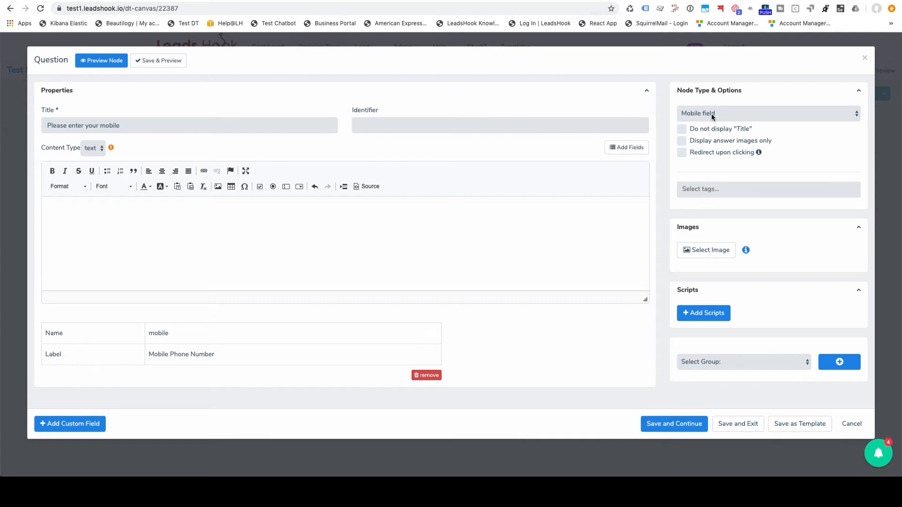
pyautogui.click(852, 424)
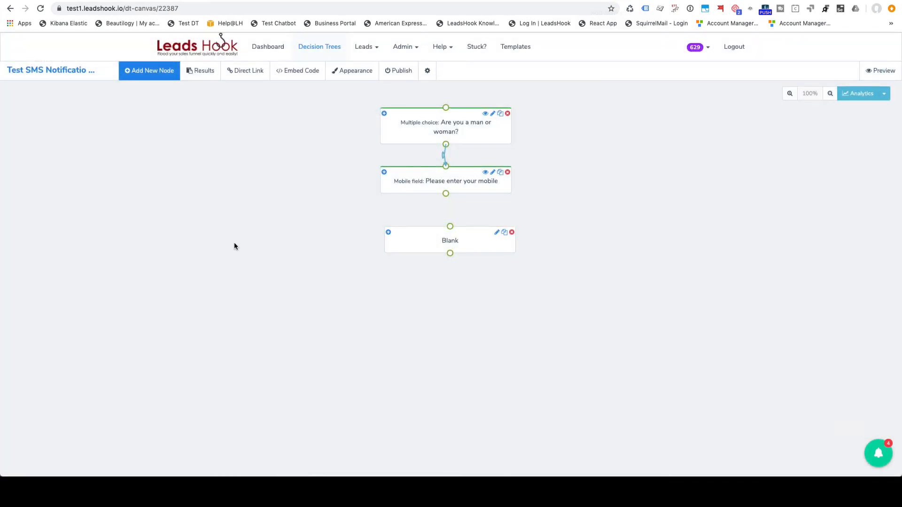
# Step: Delete the unused Blank node from the test tree
pyautogui.click(157, 78)
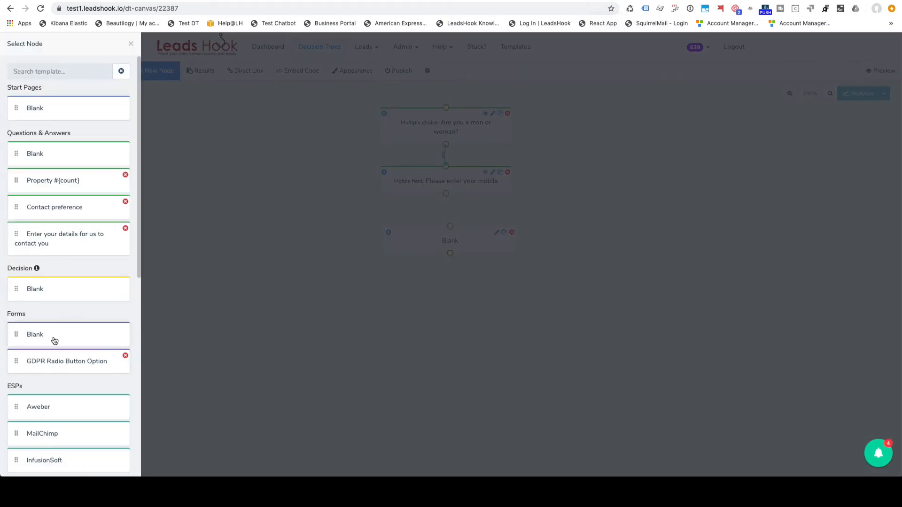
pyautogui.click(131, 44)
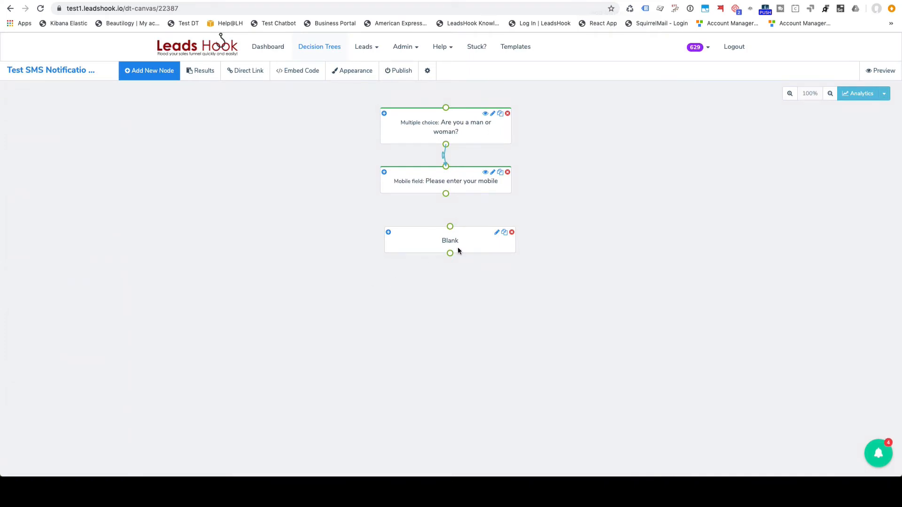
pyautogui.click(442, 246)
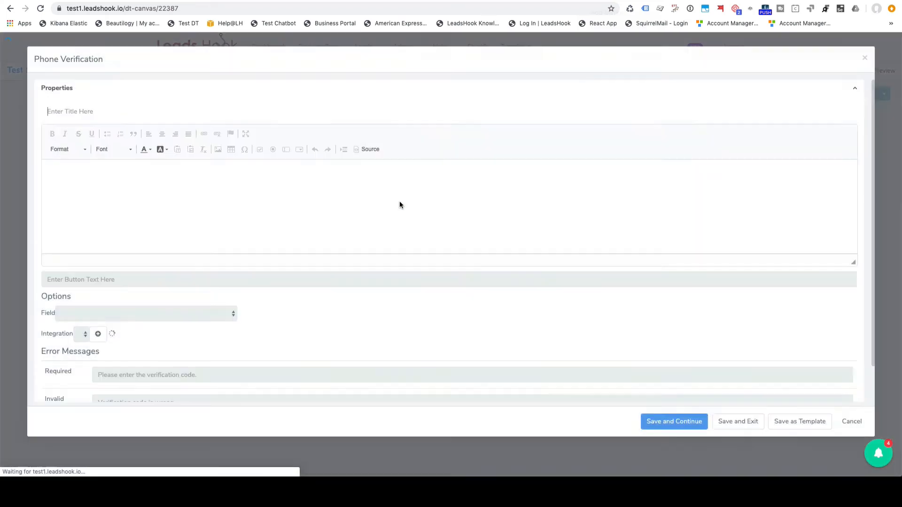
pyautogui.click(864, 58)
pyautogui.click(512, 232)
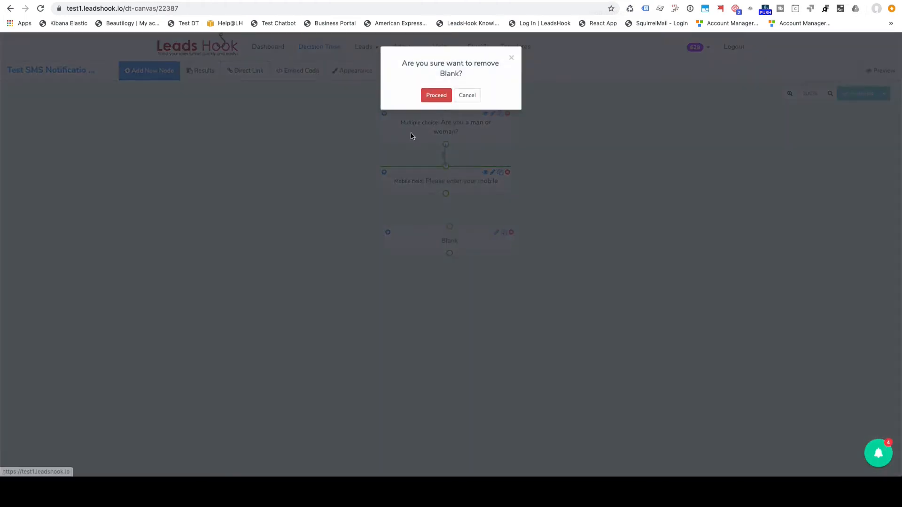
pyautogui.click(436, 95)
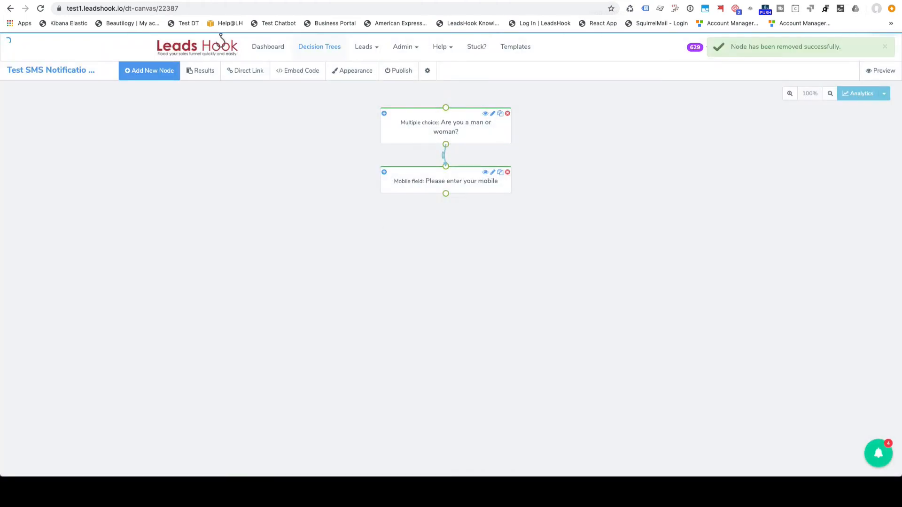
# Step: Drag a Phone Verifications node onto the canvas below the mobile field node
pyautogui.click(147, 75)
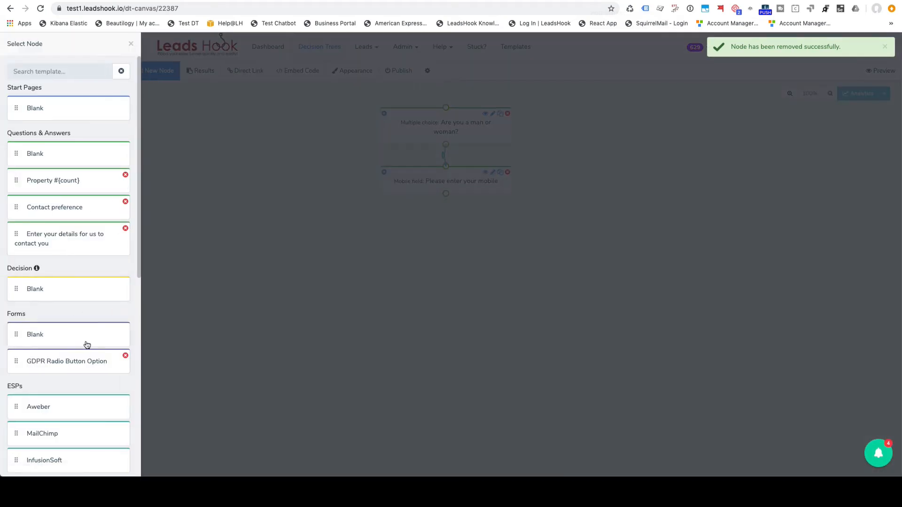
pyautogui.scroll(-5, 86, 346)
pyautogui.scroll(-3, 87, 345)
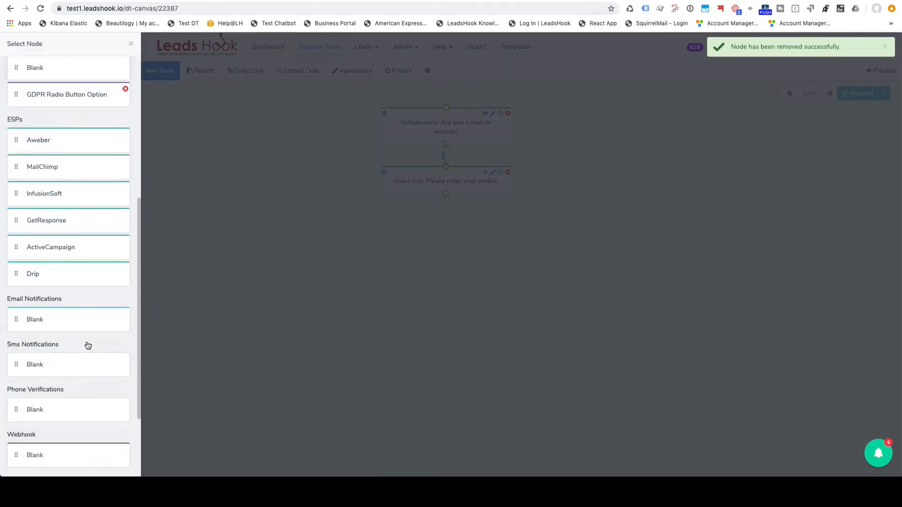
pyautogui.scroll(-1, 88, 346)
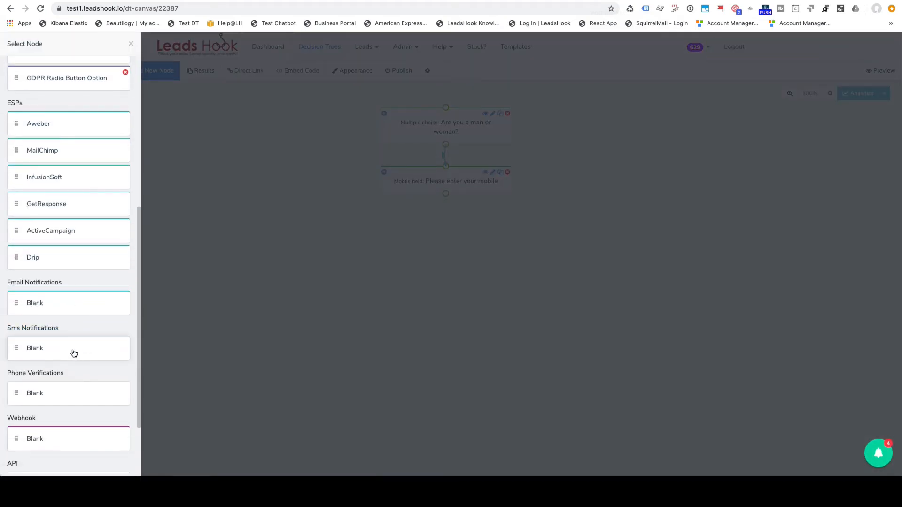
pyautogui.scroll(-1, 78, 304)
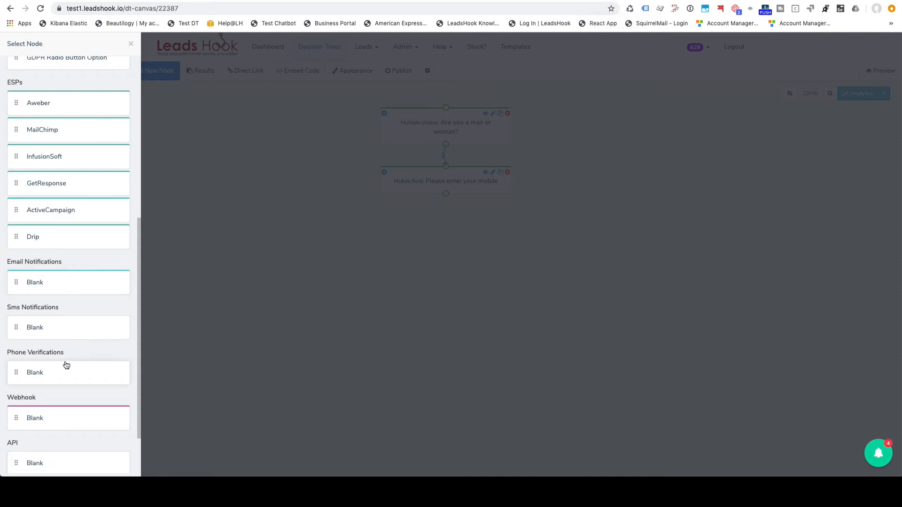
pyautogui.moveTo(61, 376); pyautogui.dragTo(402, 335)
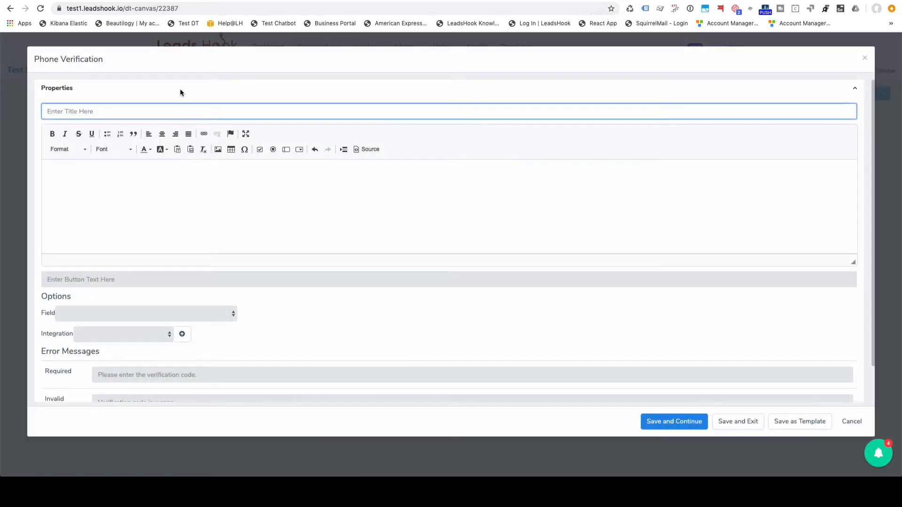
# Step: Title the node 'Phone Verification' and set its Field to mobile
pyautogui.write('Phone V')
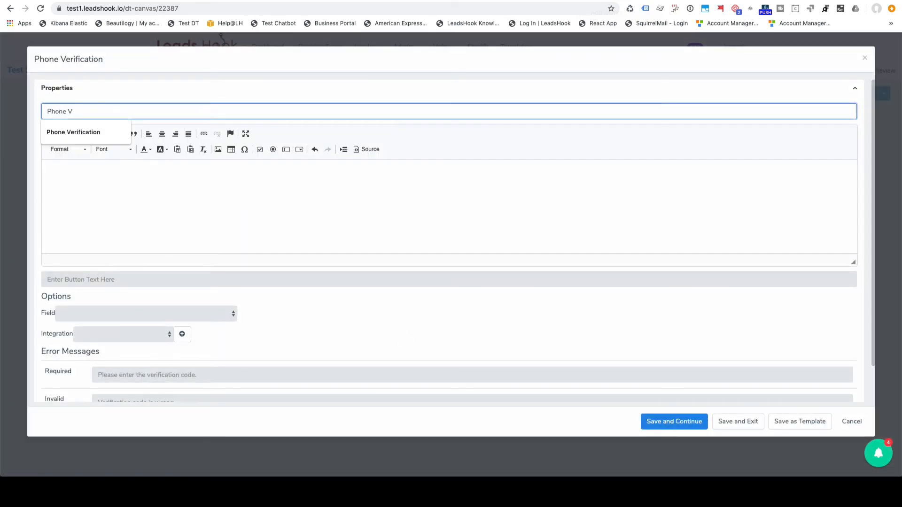
pyautogui.press('Down')
pyautogui.press('Tab')
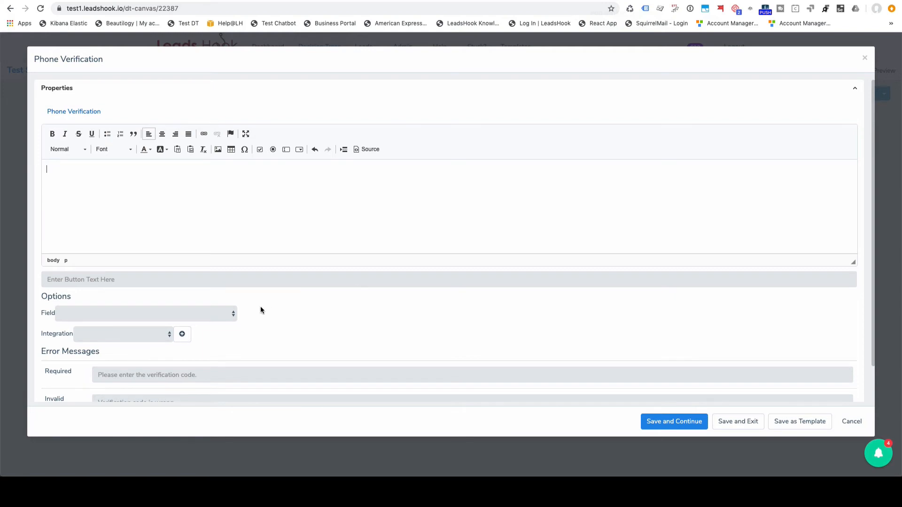
pyautogui.click(222, 313)
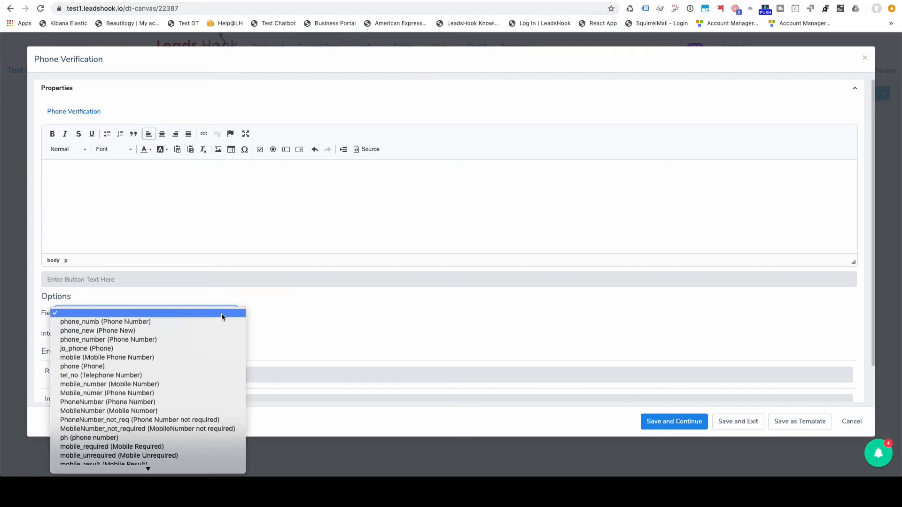
pyautogui.press('m')
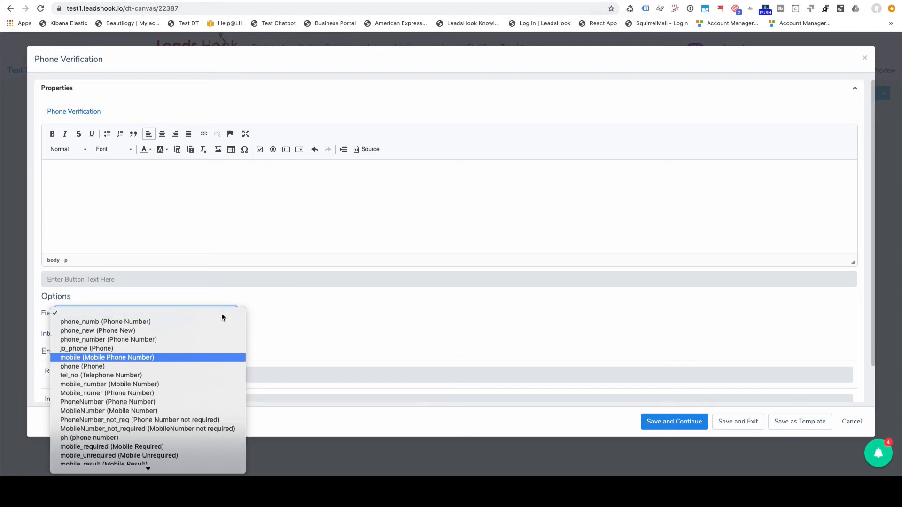
pyautogui.click(64, 357)
# Step: Select LeadsHook Phone Verification as both the integration and the service
pyautogui.scroll(-1, 359, 295)
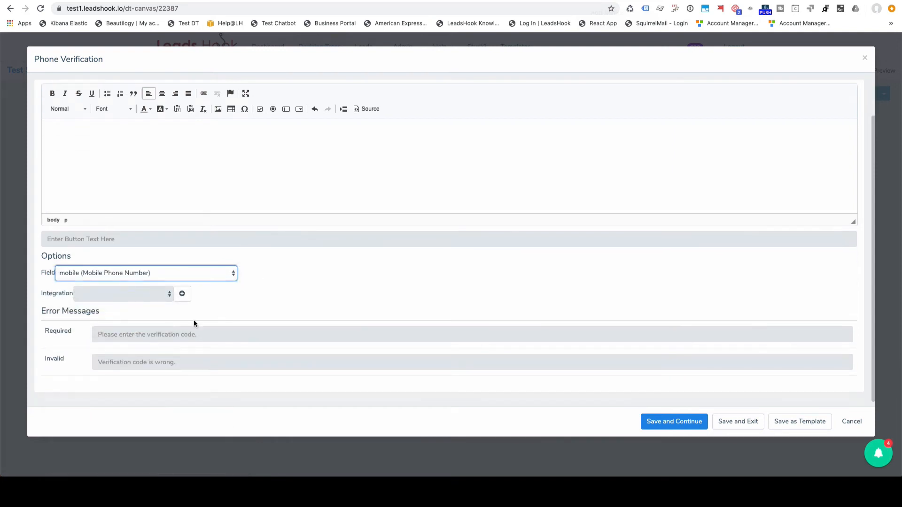
pyautogui.click(157, 294)
pyautogui.click(155, 302)
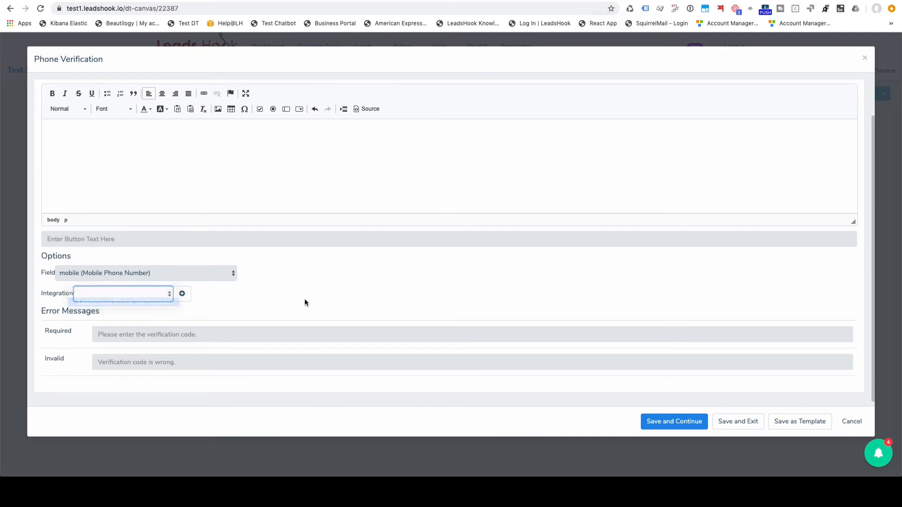
pyautogui.click(155, 314)
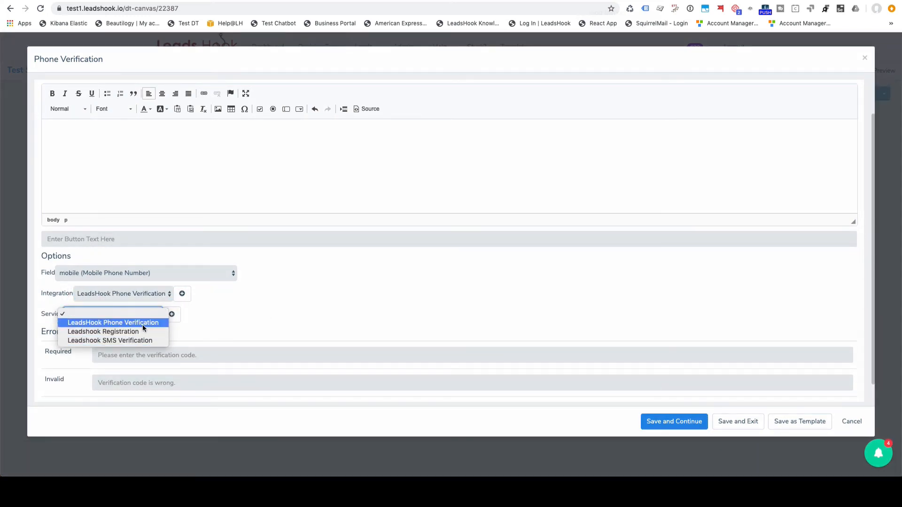
pyautogui.click(143, 323)
pyautogui.scroll(-1, 338, 299)
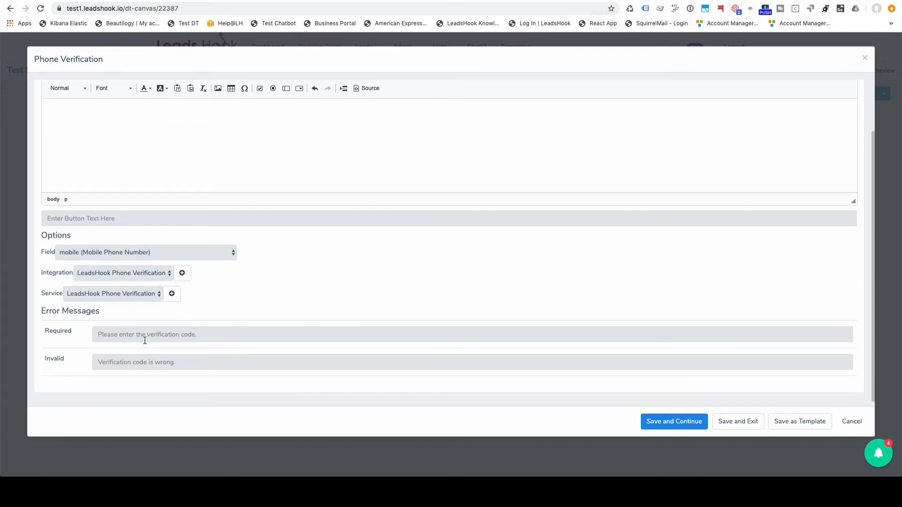
# Step: Set the Required error message to 'Please enter your secret code' and the Invalid message to 'Incorrect..'
pyautogui.click(147, 337)
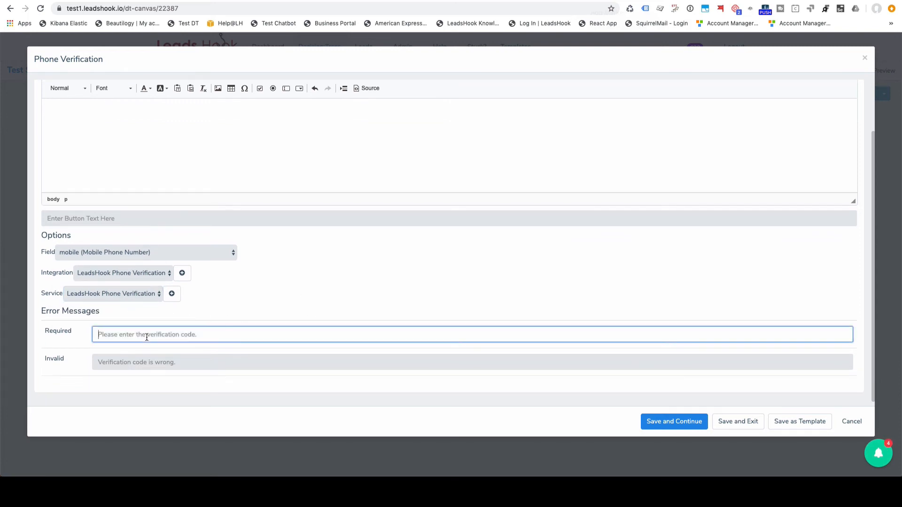
pyautogui.write('Please enter your secret code')
pyautogui.click(174, 362)
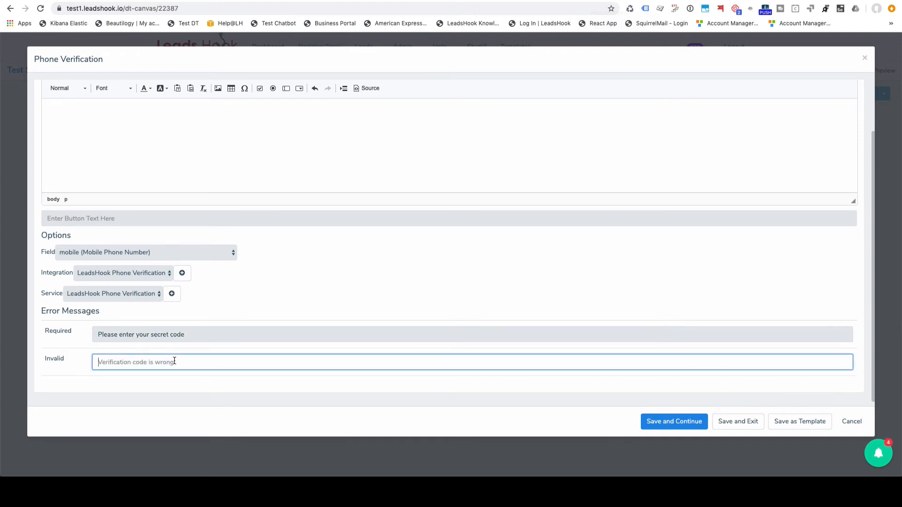
pyautogui.write('Incorrect...')
# Step: Set the node's button text to 'Verify My Phone Number'
pyautogui.click(235, 217)
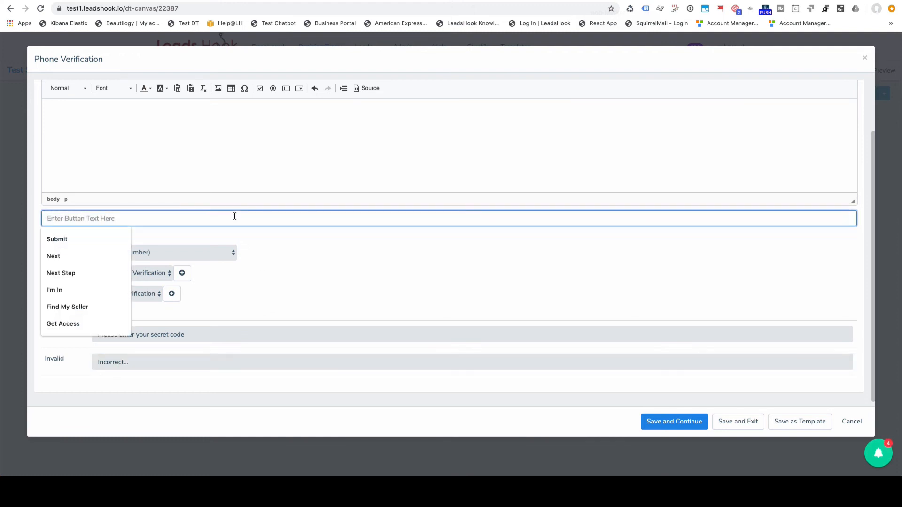
pyautogui.write('Verify My P')
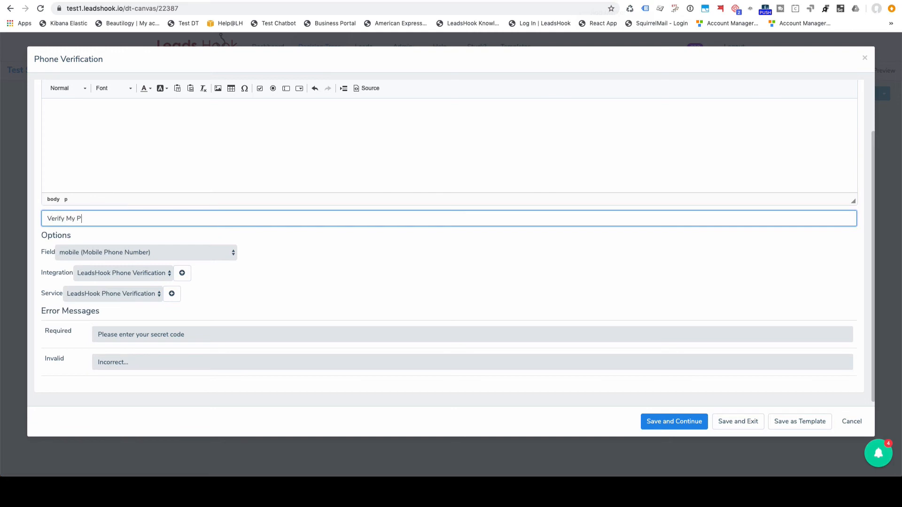
pyautogui.write('hone N')
pyautogui.press('BackSpace')
pyautogui.press('BackSpace')
pyautogui.write('umber')
pyautogui.click(324, 246)
# Step: Save the Phone Verification node and connect the mobile field node to it
pyautogui.scroll(3, 337, 253)
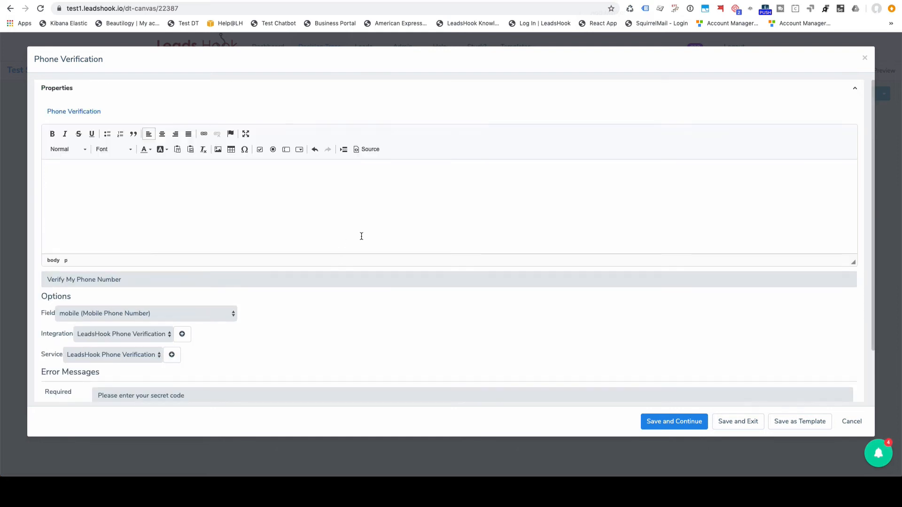
pyautogui.scroll(-3, 361, 235)
pyautogui.click(729, 426)
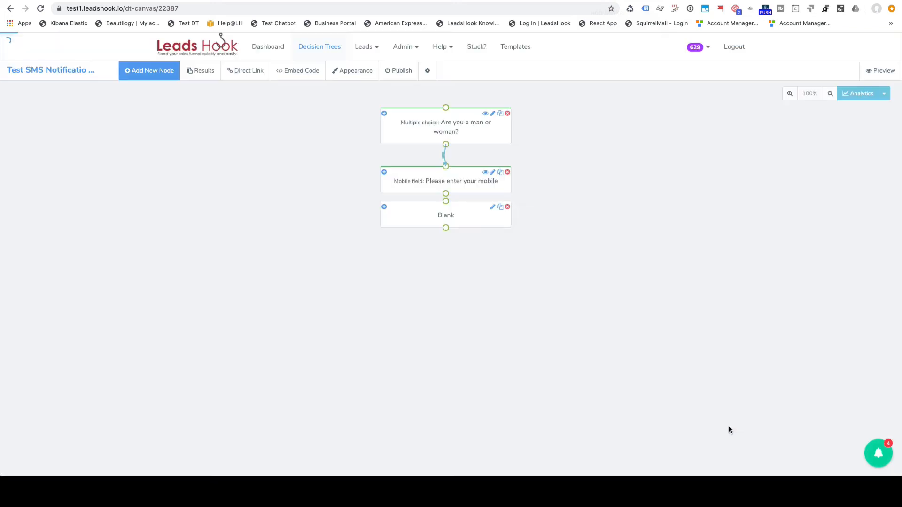
pyautogui.moveTo(492, 219); pyautogui.dragTo(496, 228)
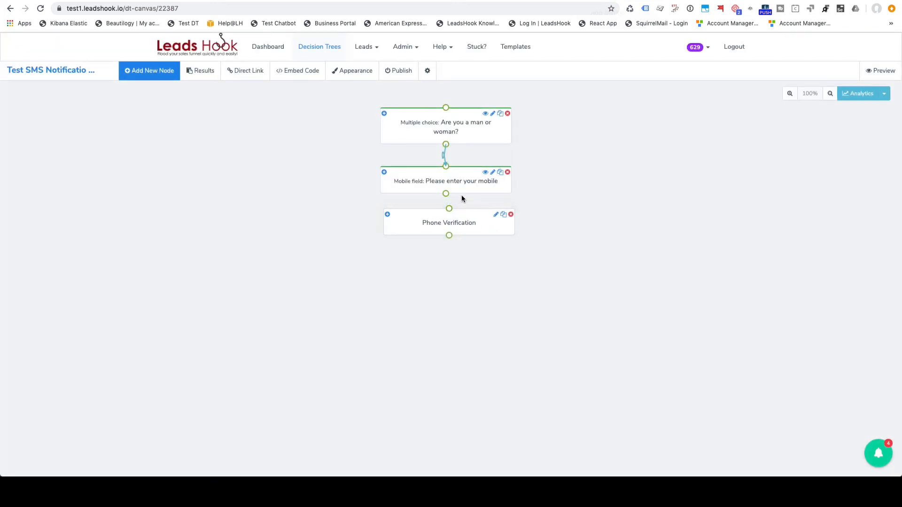
pyautogui.moveTo(447, 194); pyautogui.dragTo(491, 240)
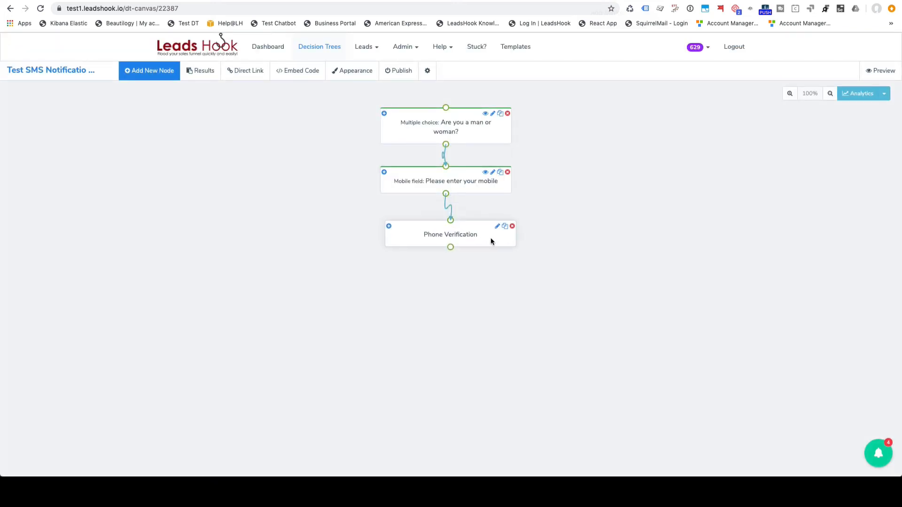
# Step: Add a blank results page titled 'Thank you', save it, and link it under Phone Verification
pyautogui.click(157, 77)
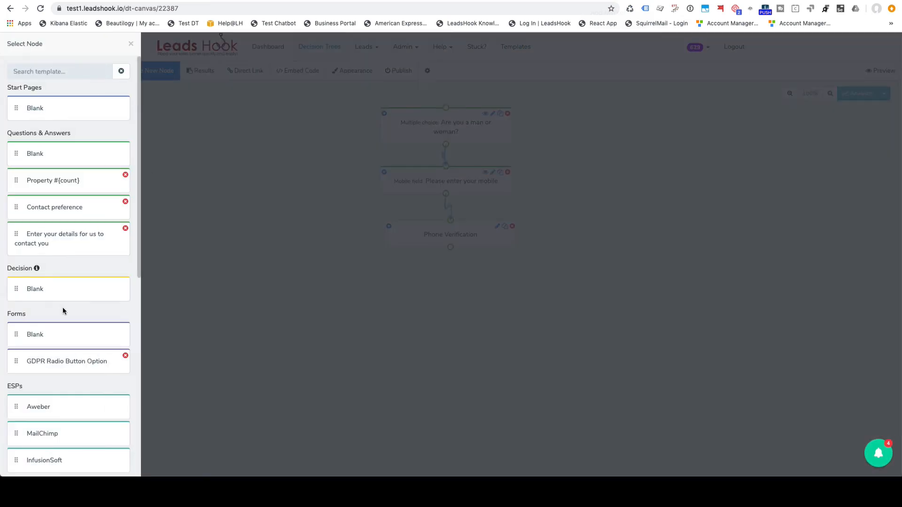
pyautogui.scroll(-8, 63, 310)
pyautogui.moveTo(75, 454); pyautogui.dragTo(473, 299)
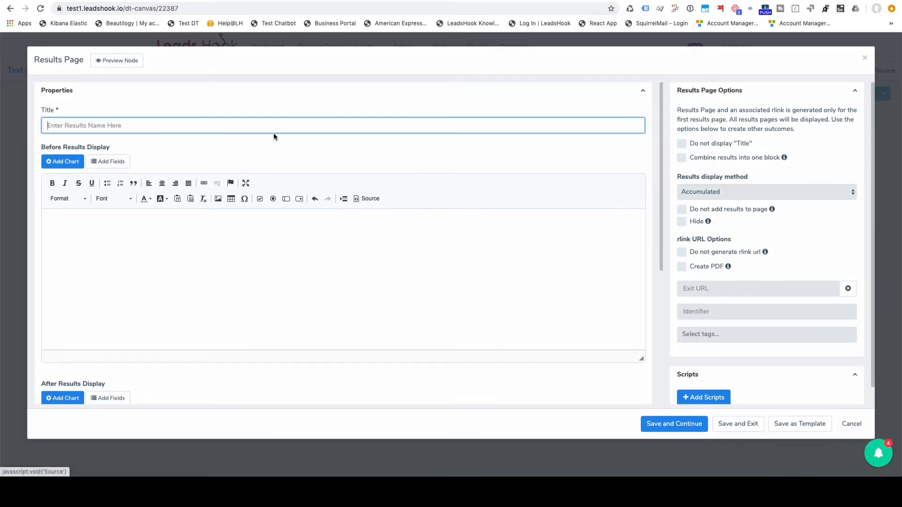
pyautogui.write('Th')
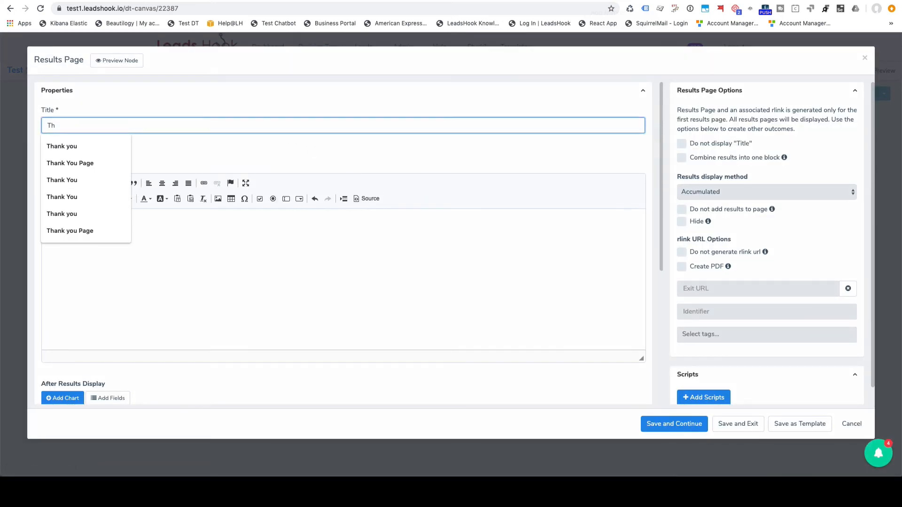
pyautogui.press('Down')
pyautogui.press('Return')
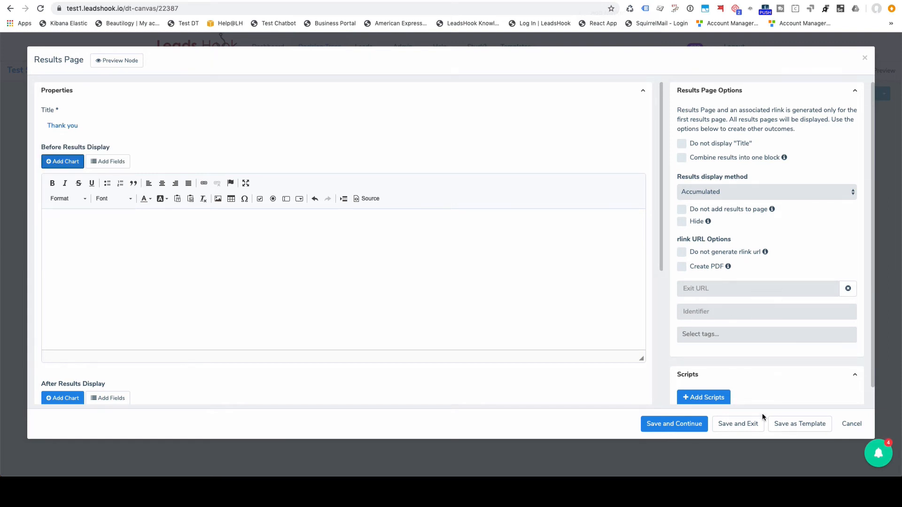
pyautogui.click(753, 426)
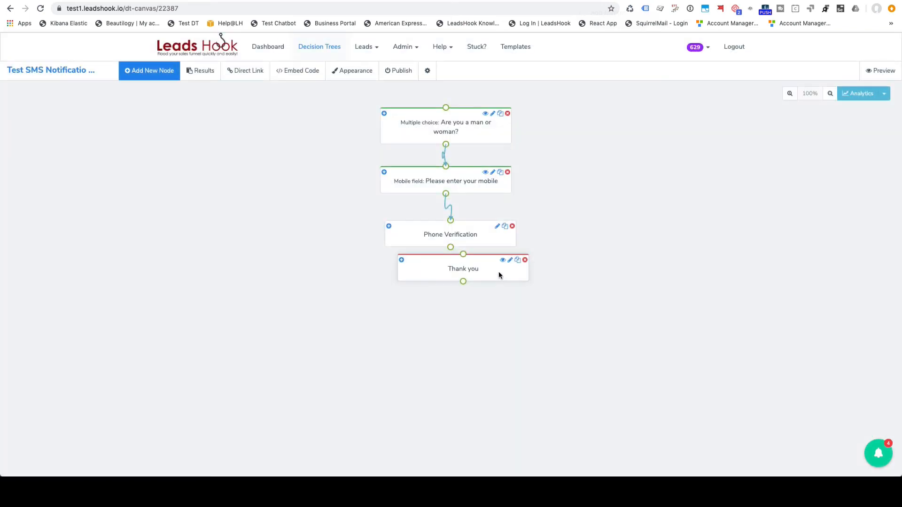
pyautogui.moveTo(451, 248); pyautogui.dragTo(453, 277)
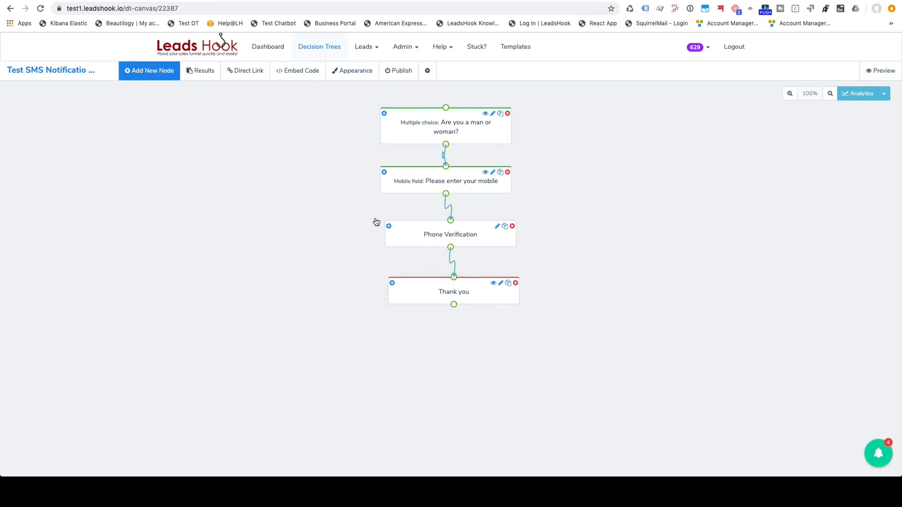
# Step: Publish the decision tree as a new live version, proceeding past the activation warnings
pyautogui.click(403, 71)
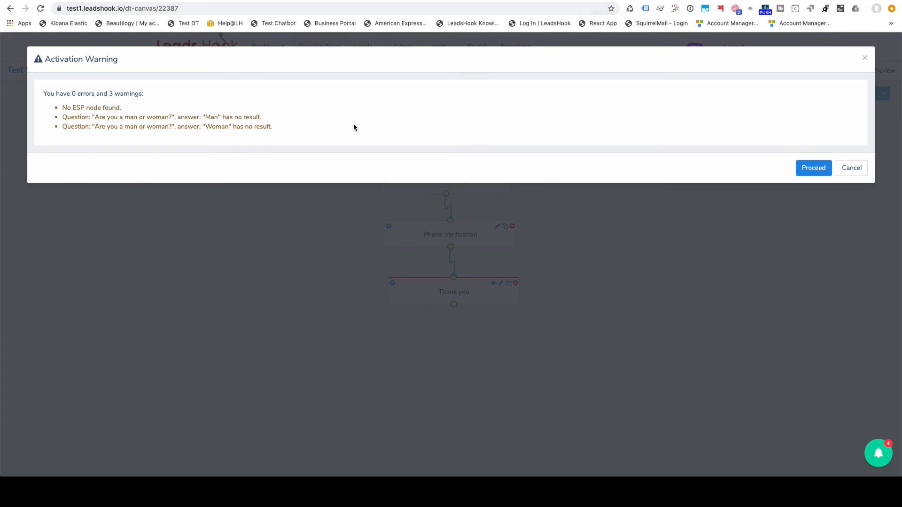
pyautogui.click(813, 168)
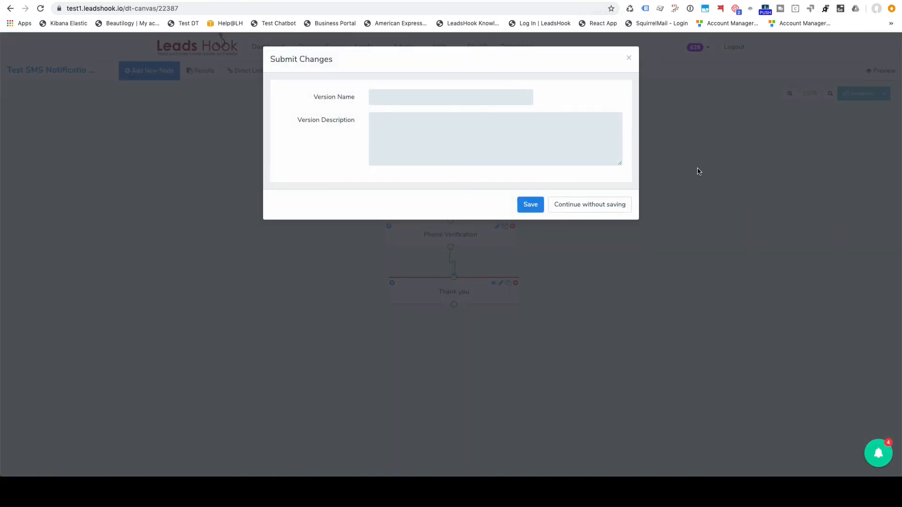
pyautogui.click(532, 207)
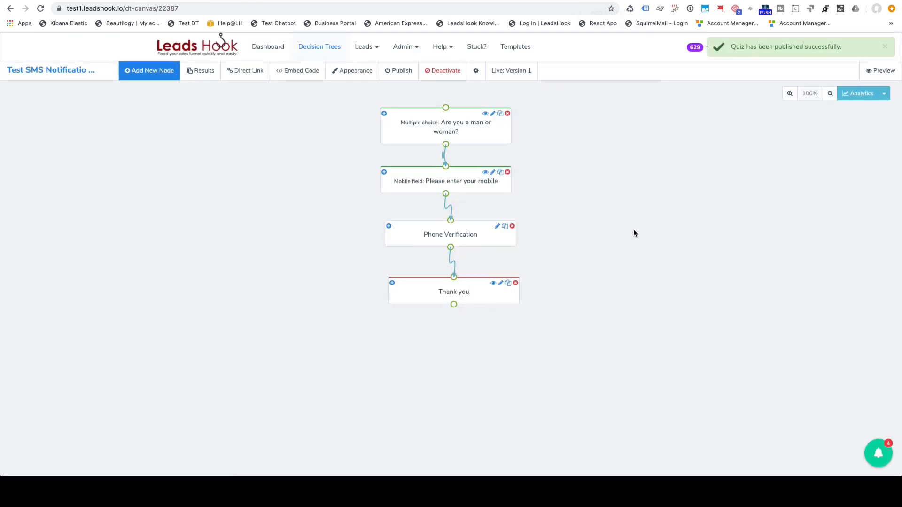
# Step: Copy the published tree's direct link
pyautogui.click(250, 76)
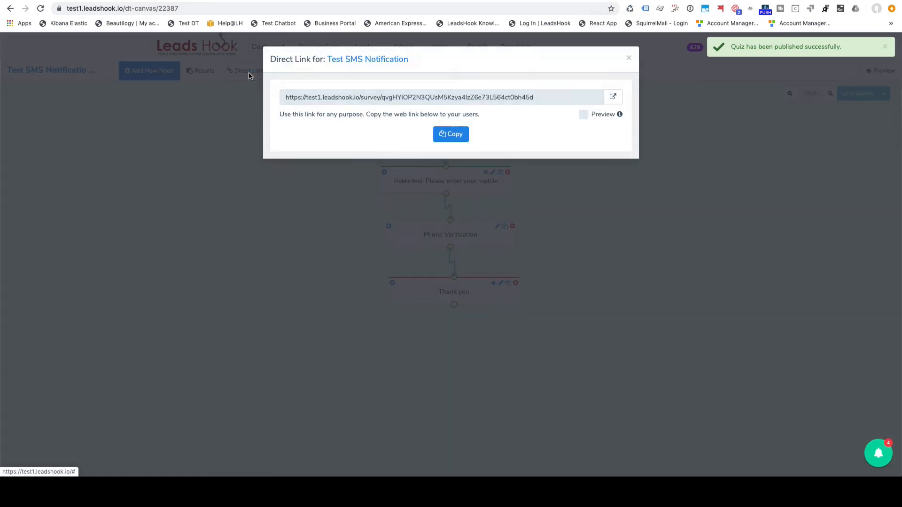
pyautogui.click(451, 135)
pyautogui.click(32, 0)
pyautogui.moveTo(64, 0)
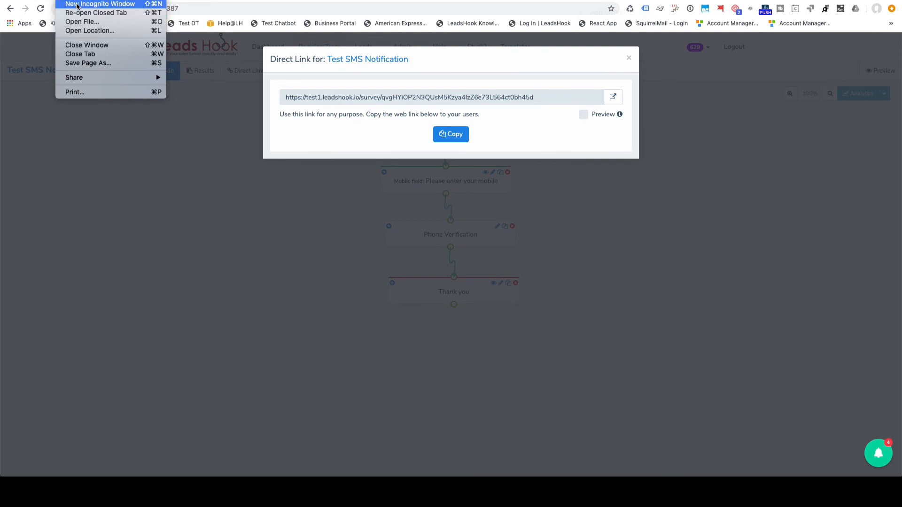
# Step: Open the survey link in an incognito window and answer the gender question with Man
pyautogui.click(76, 4)
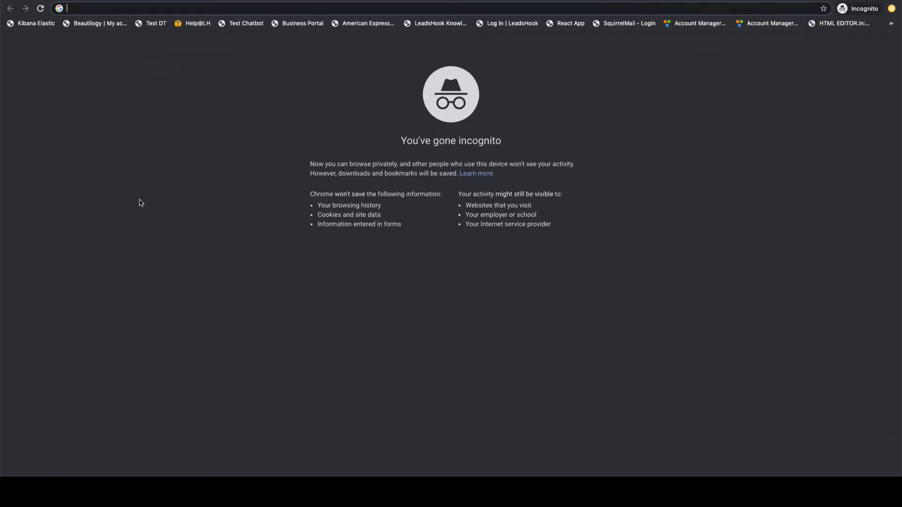
pyautogui.press('super+v')
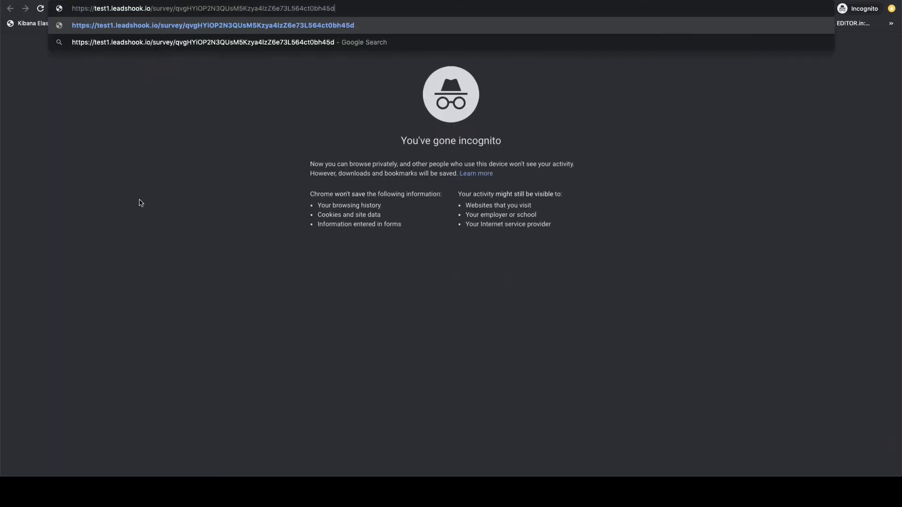
pyautogui.press('Return')
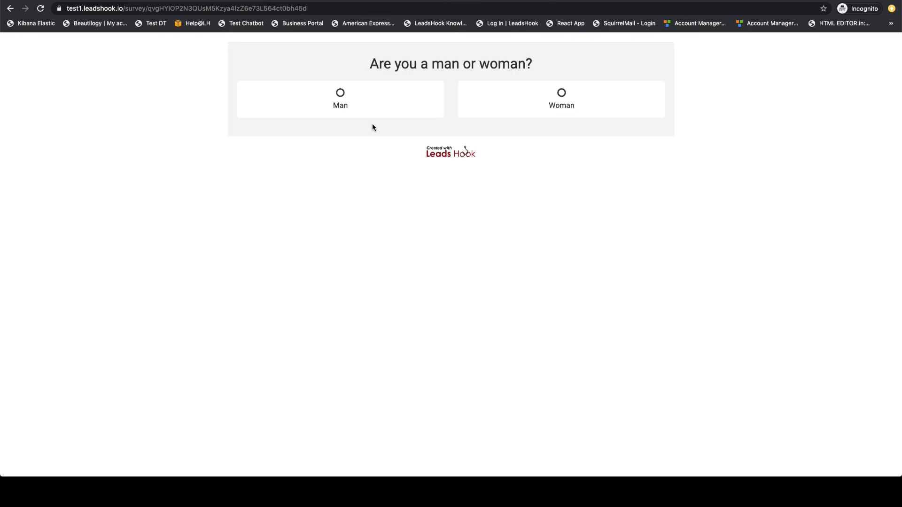
pyautogui.click(402, 104)
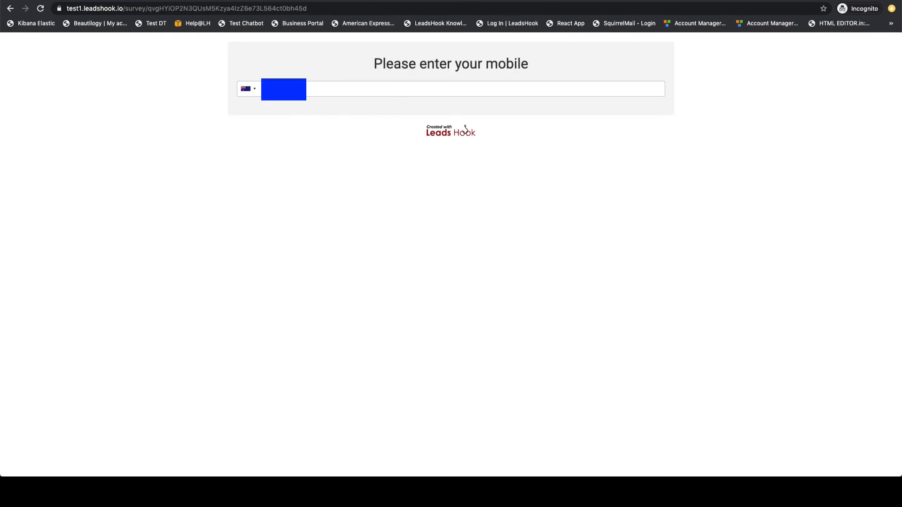
# Step: Enter the mobile number and submit it to receive an SMS code
pyautogui.click(587, 0)
pyautogui.click(597, 4)
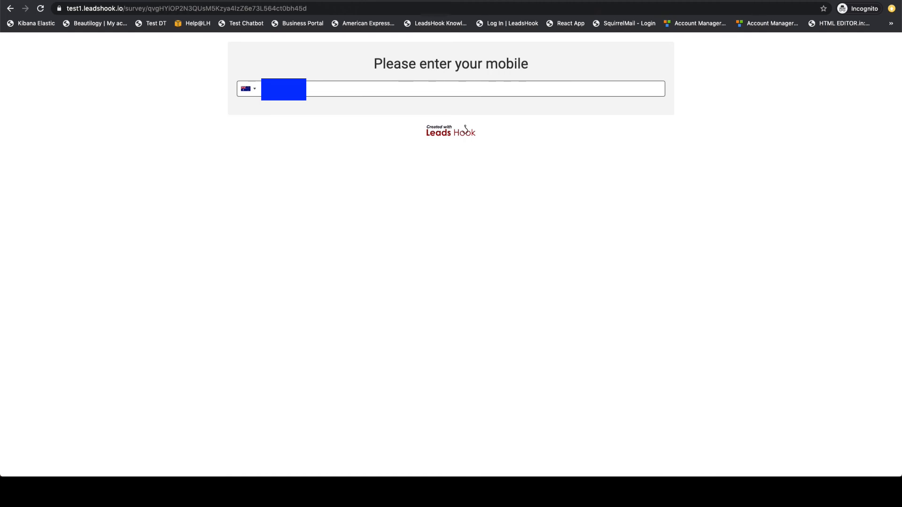
pyautogui.press('Tab')
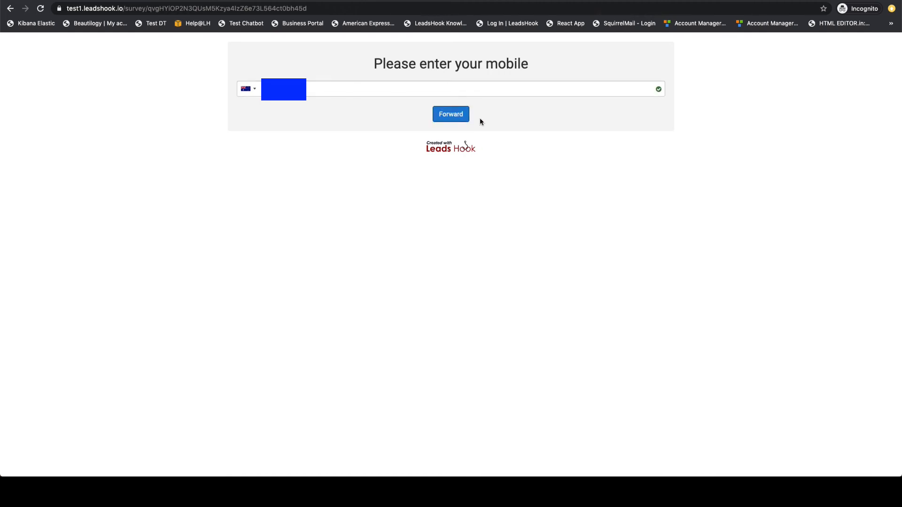
pyautogui.click(456, 118)
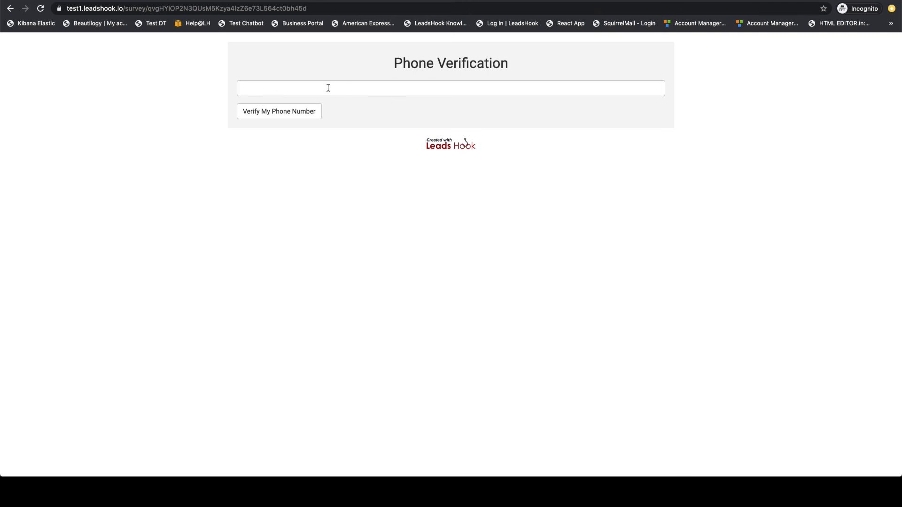
pyautogui.click(275, 86)
pyautogui.click(198, 89)
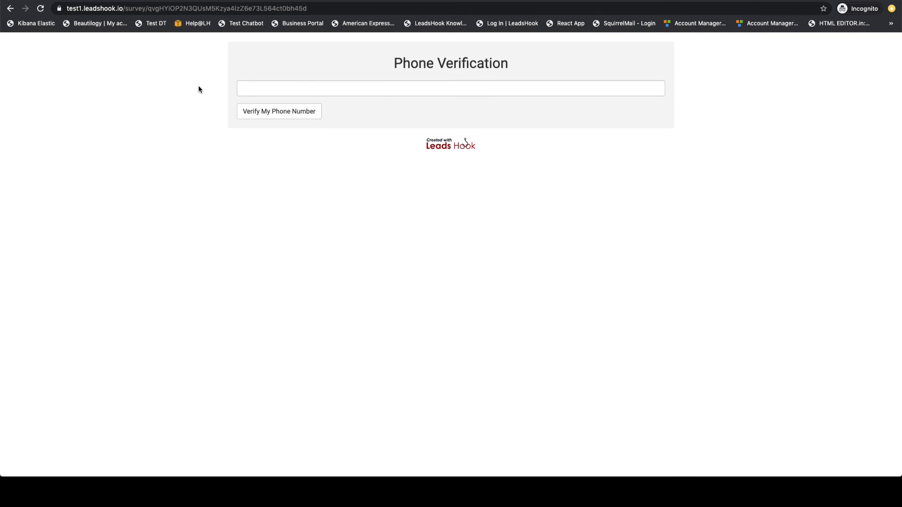
pyautogui.click(248, 87)
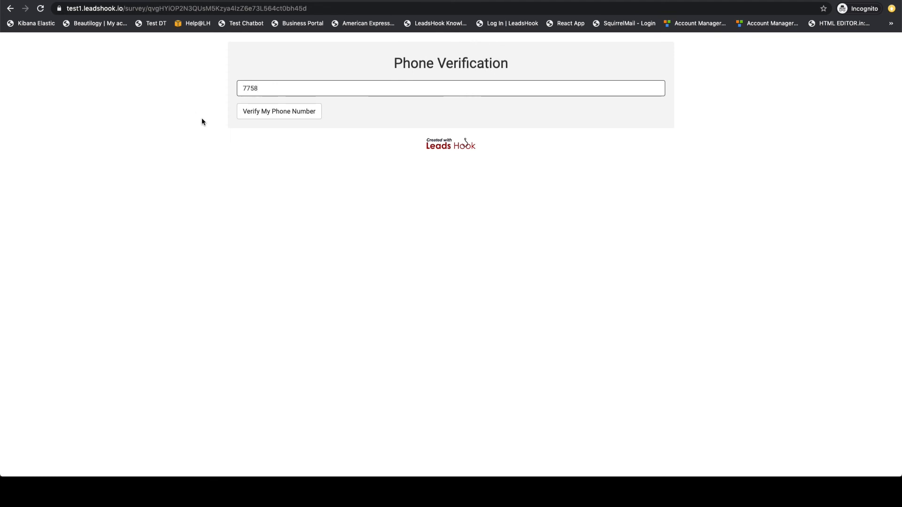
pyautogui.click(273, 115)
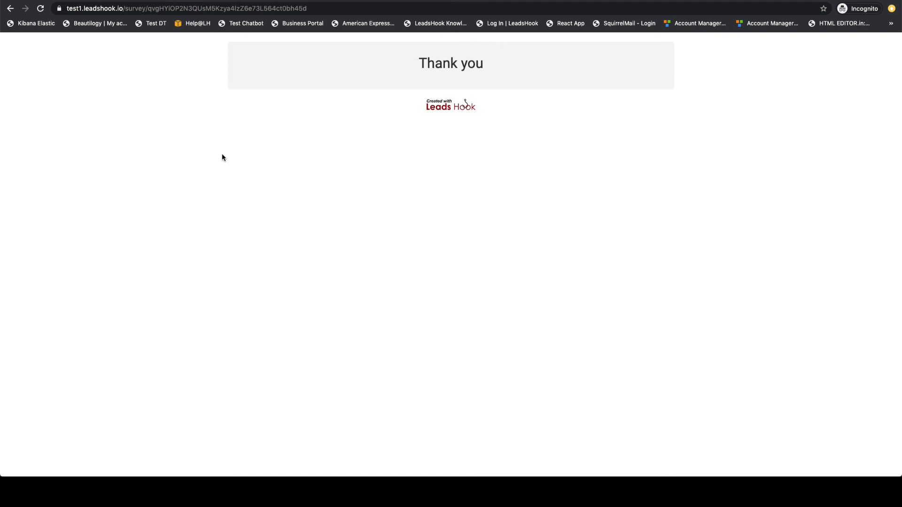
# Step: Restart the survey, choose Man, and submit the mobile number for a new code
pyautogui.click(41, 11)
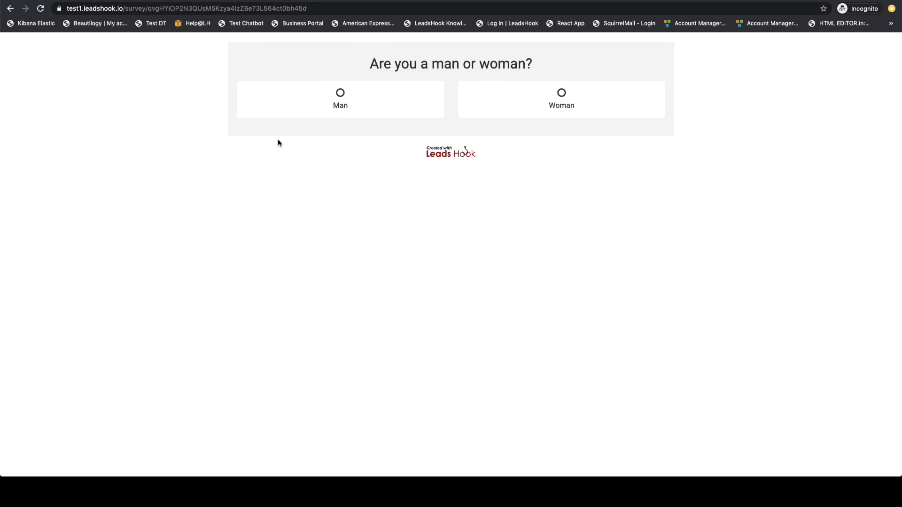
pyautogui.click(396, 111)
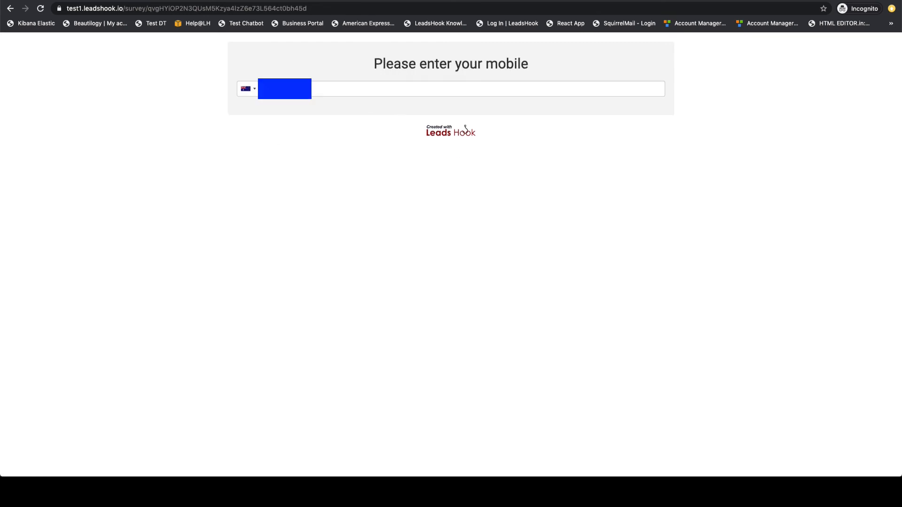
pyautogui.click(267, 89)
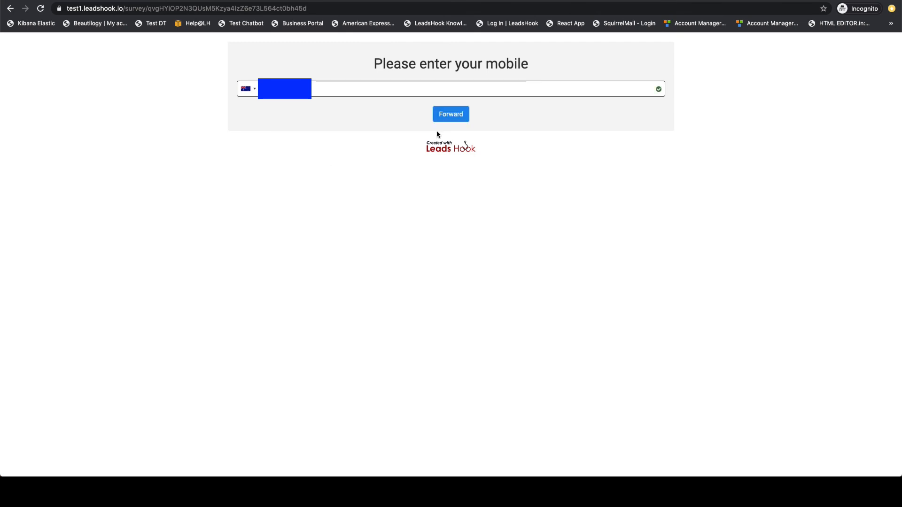
pyautogui.click(454, 112)
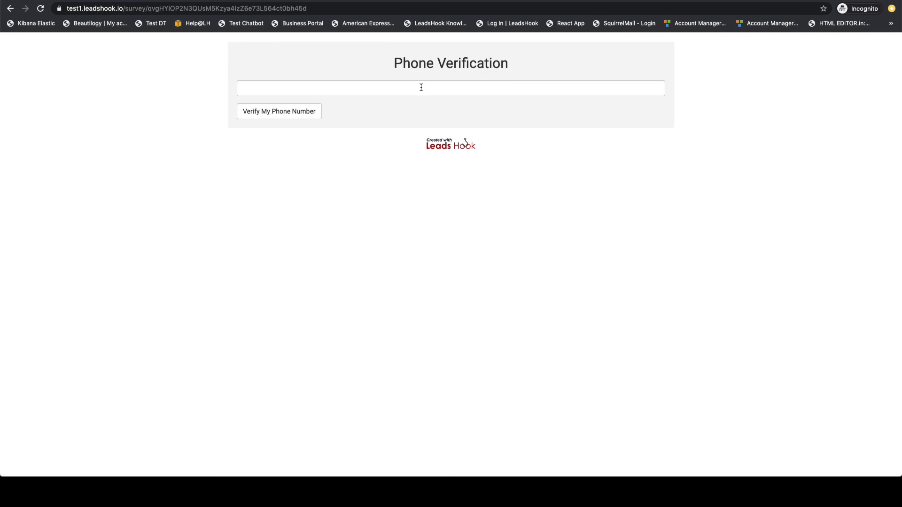
# Step: Submit the wrong code 1234 to test the rejection message
pyautogui.click(421, 87)
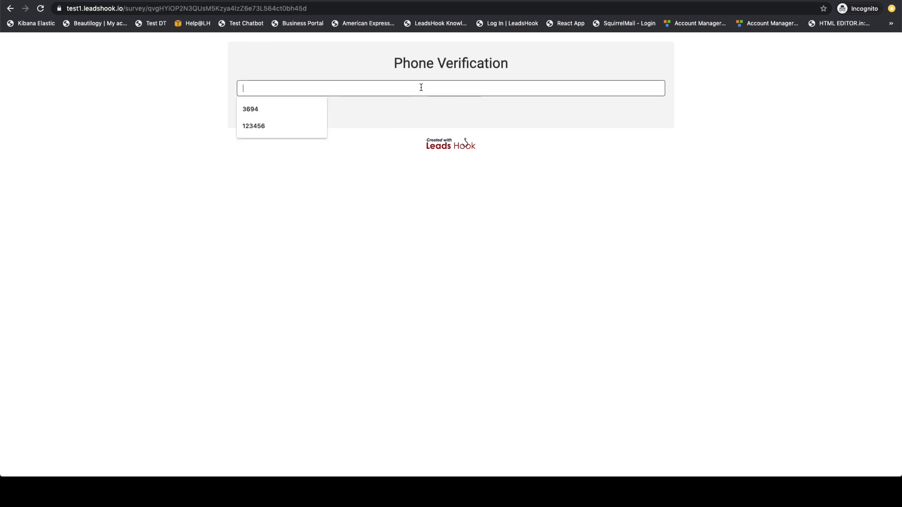
pyautogui.click(305, 52)
pyautogui.click(302, 86)
pyautogui.write('1234')
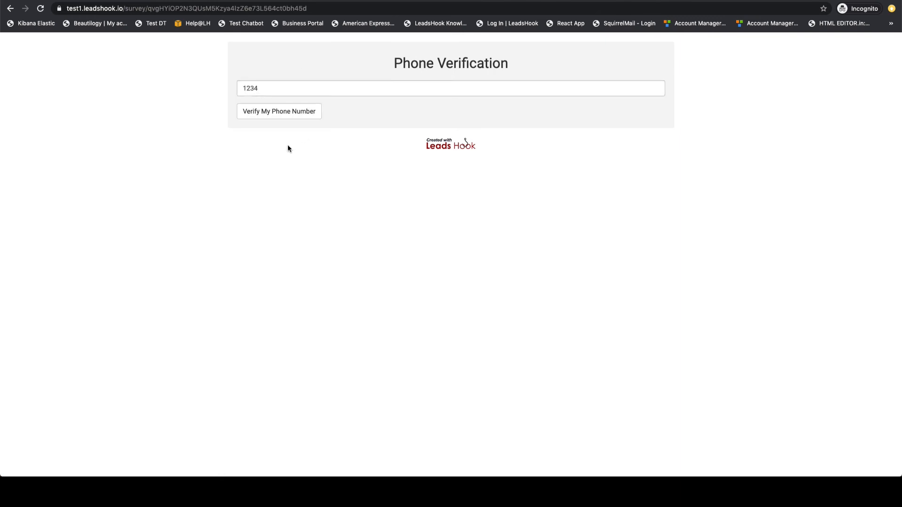
pyautogui.click(270, 115)
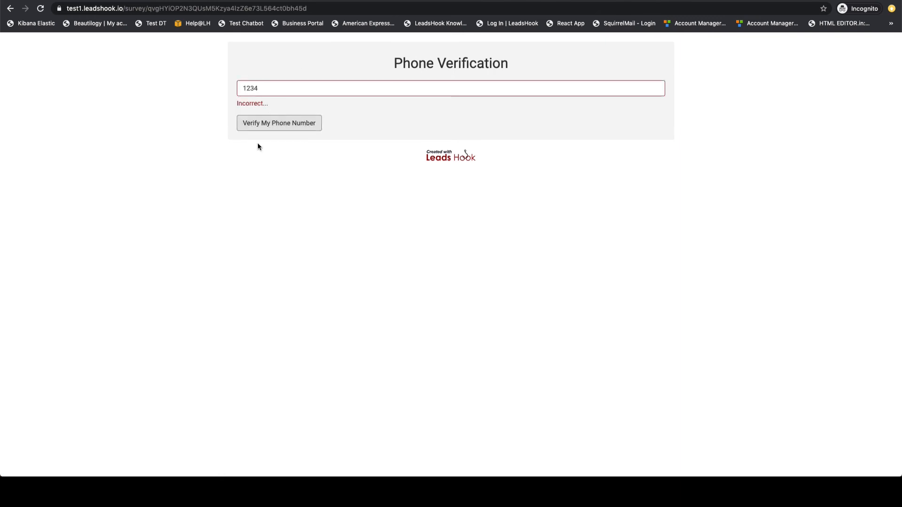
pyautogui.click(277, 88)
pyautogui.press('BackSpace')
pyautogui.press('BackSpace')
pyautogui.press('BackSpace')
pyautogui.press('BackSpace')
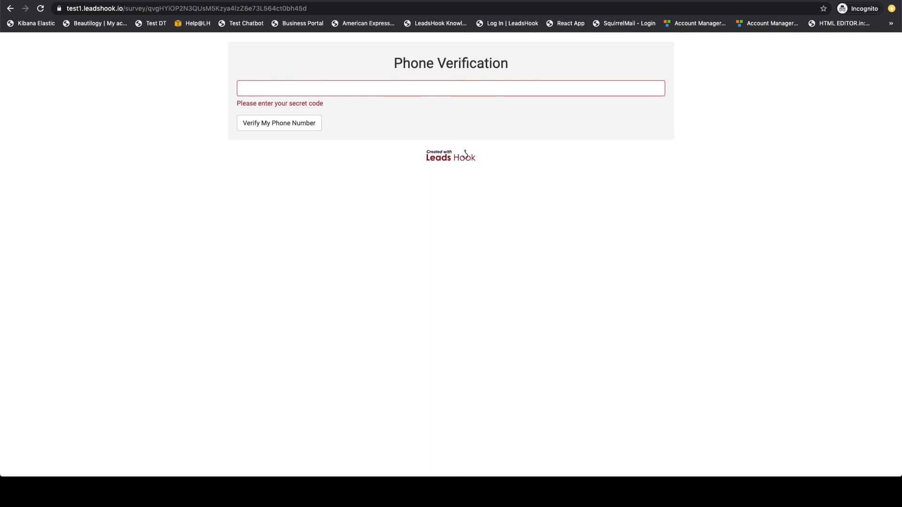
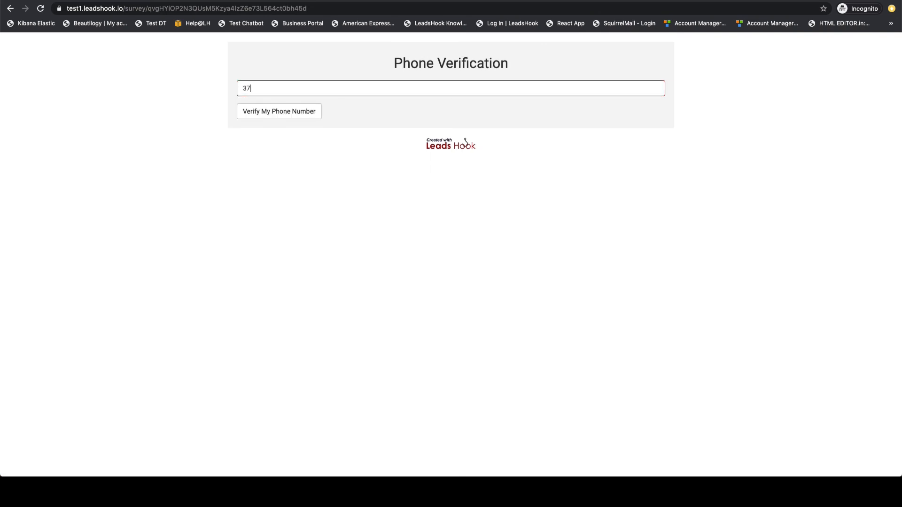
pyautogui.click(292, 113)
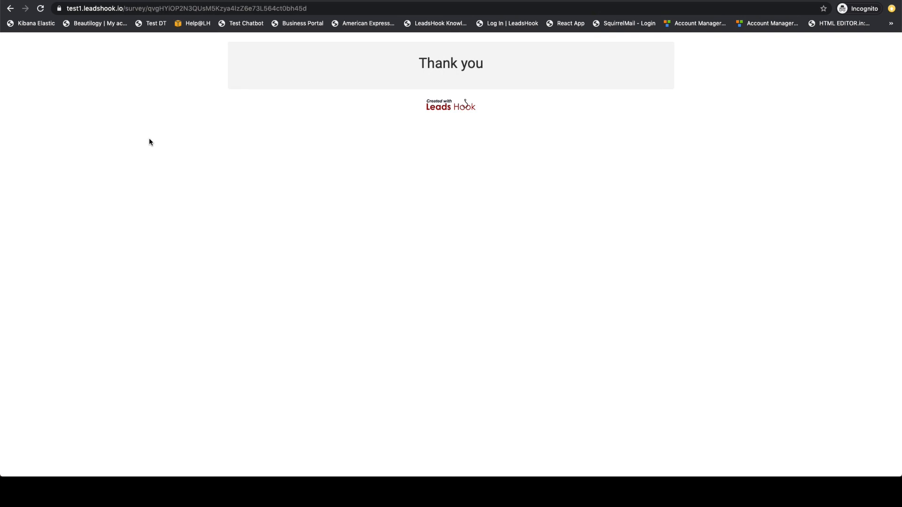
# Step: Restart the survey, answer the gender question, and submit the mobile number for a code
pyautogui.click(41, 9)
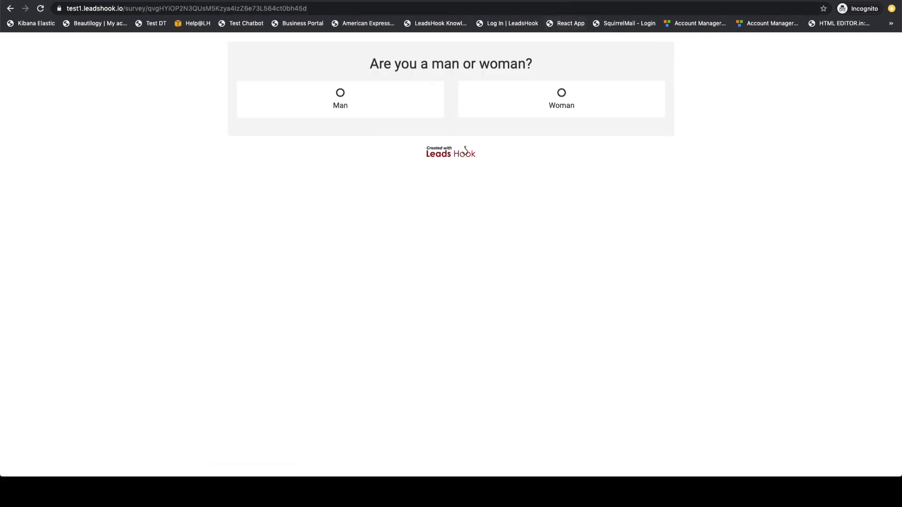
pyautogui.click(606, 4)
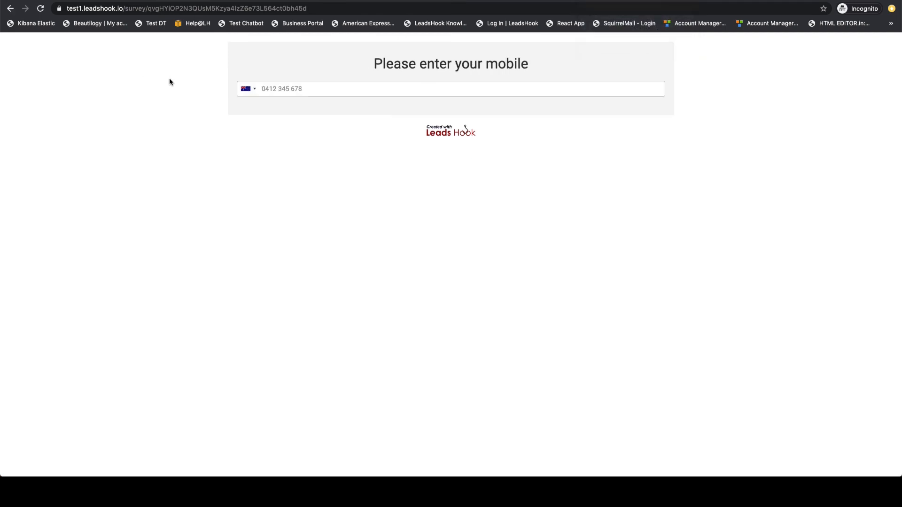
pyautogui.click(263, 89)
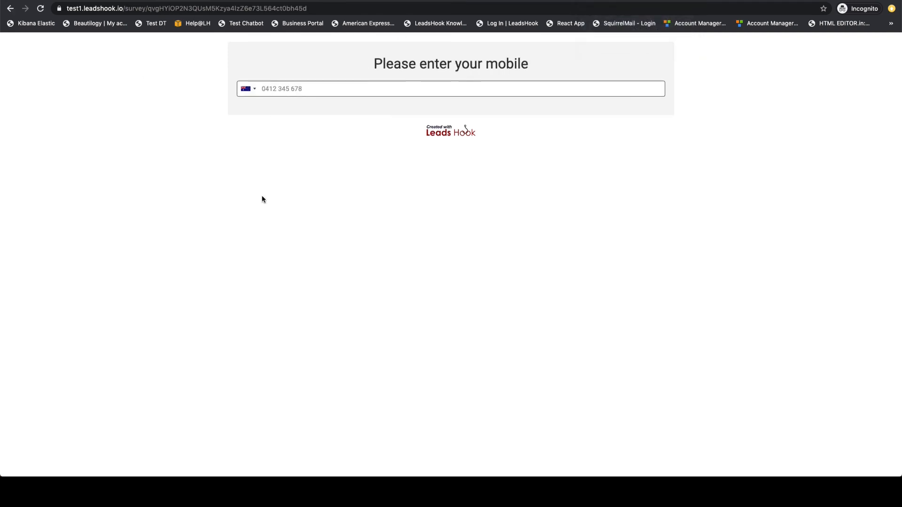
pyautogui.write('0')
pyautogui.press('Return')
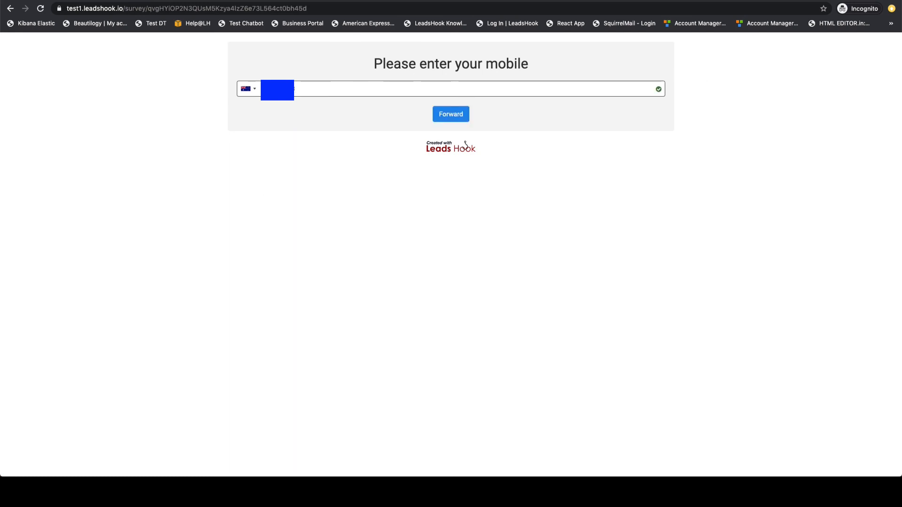
pyautogui.click(454, 117)
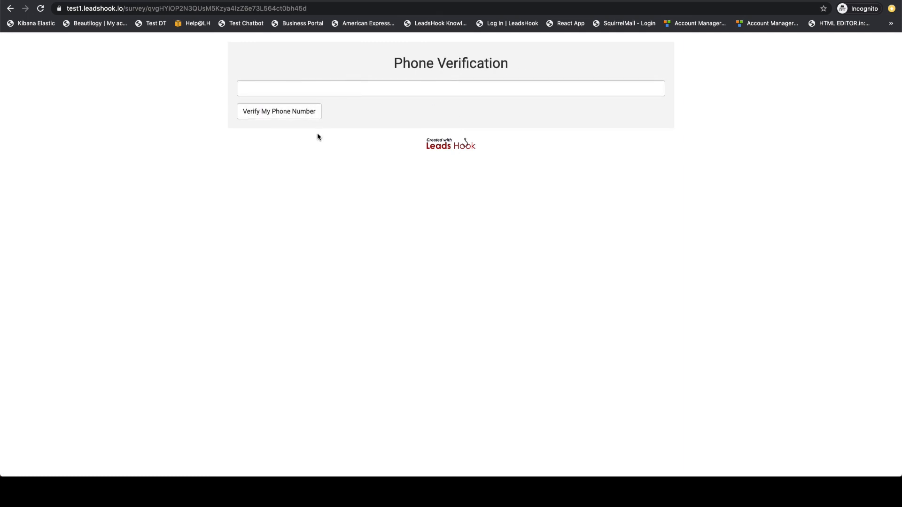